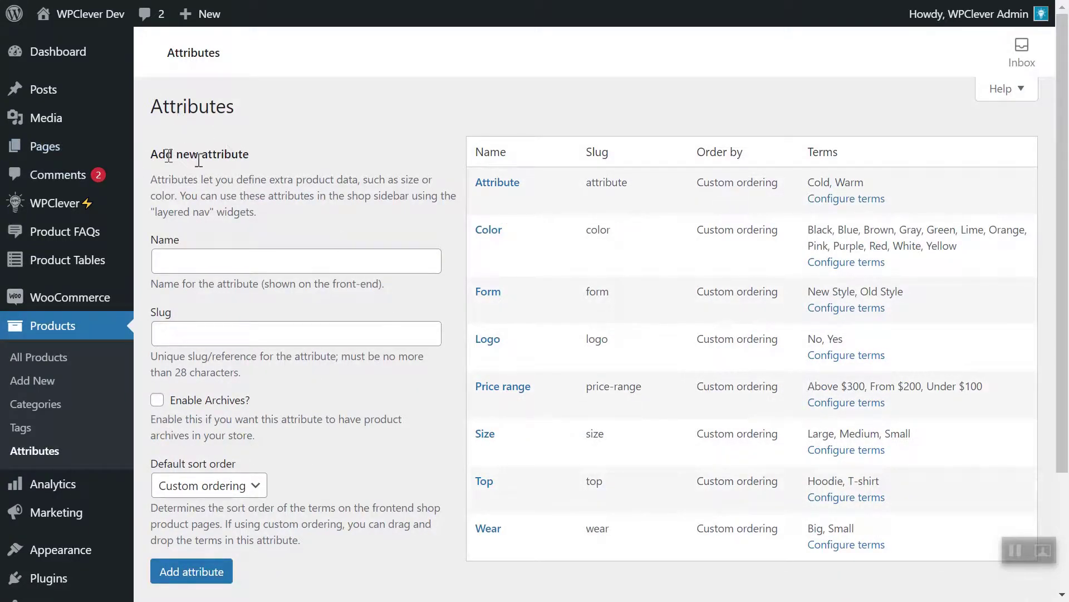
Step: Add a new product attribute with the name Model and the slug Model
click(230, 258)
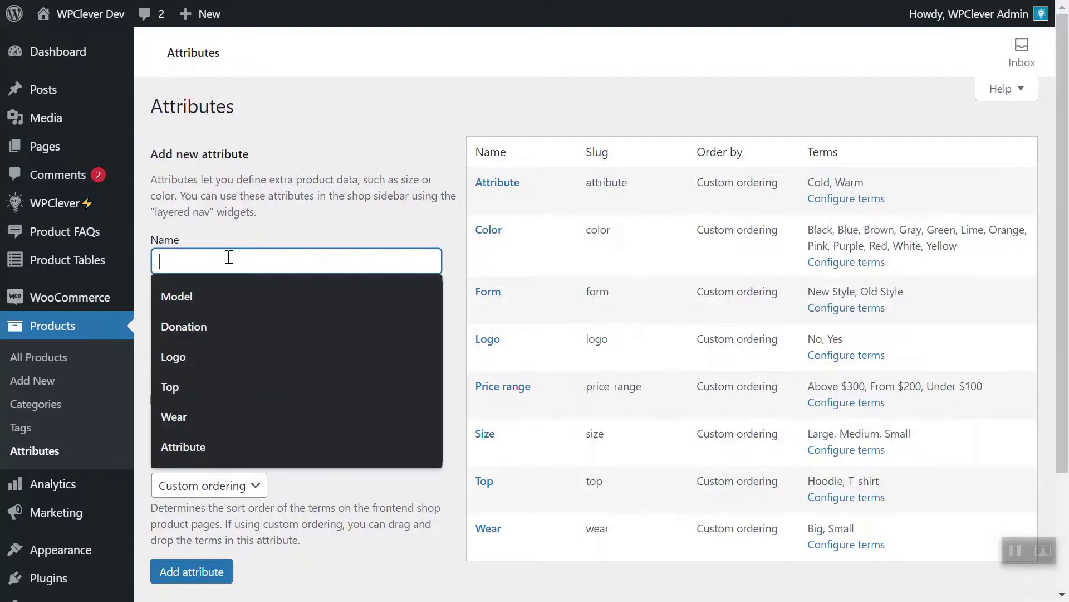
click(238, 290)
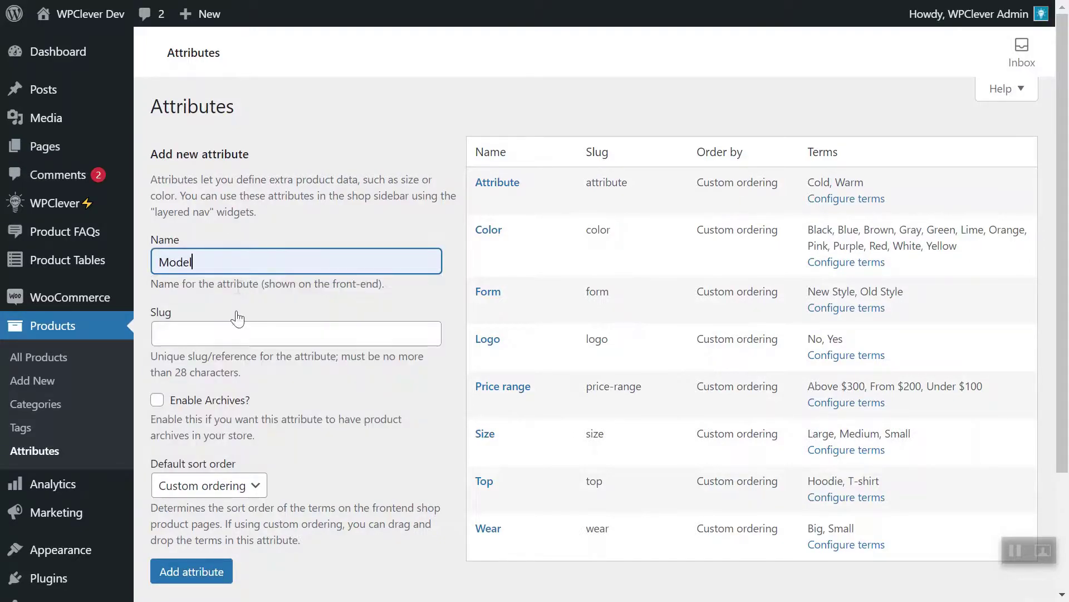
click(236, 334)
click(244, 369)
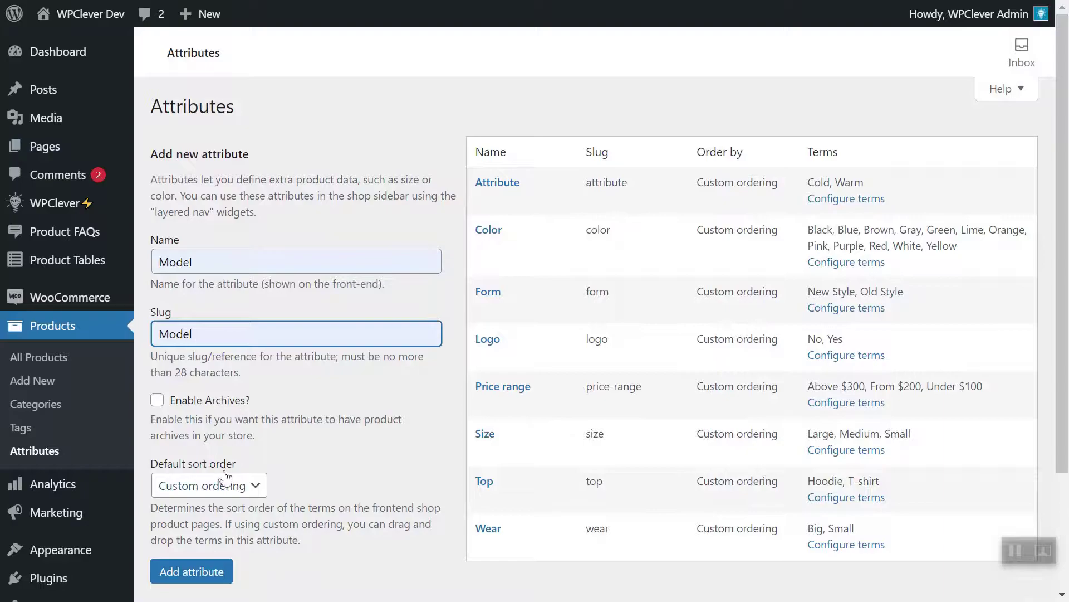
scroll(234, 496, down, 3)
click(206, 426)
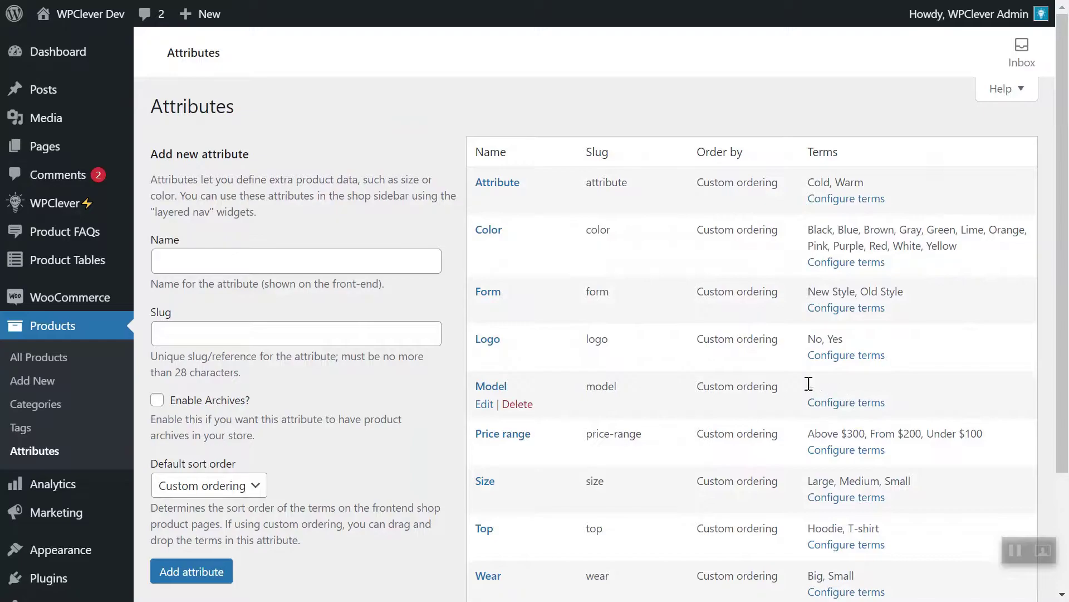
Step: Configure the Model attribute's terms by adding a term with the name and slug Model A
click(824, 410)
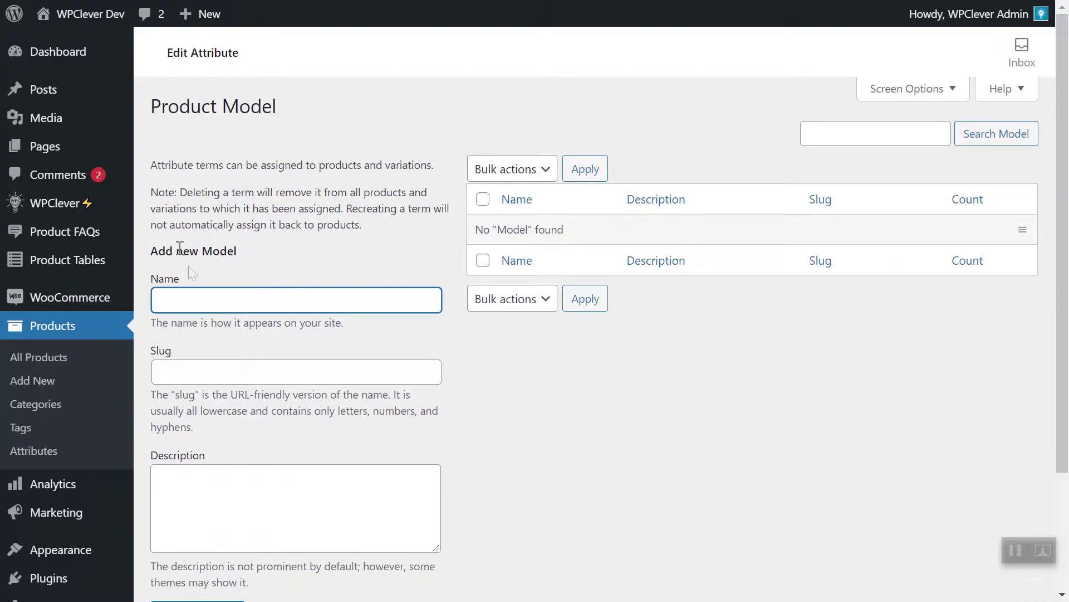
text(del A)
key(ctrl+a)
key(ctrl+c)
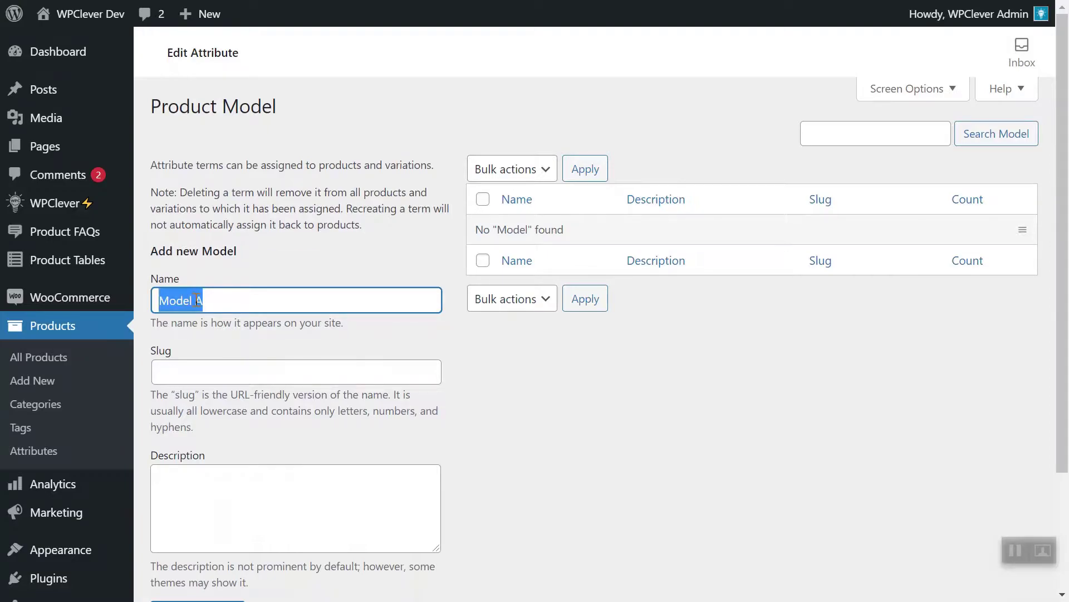
click(215, 370)
key(ctrl+v)
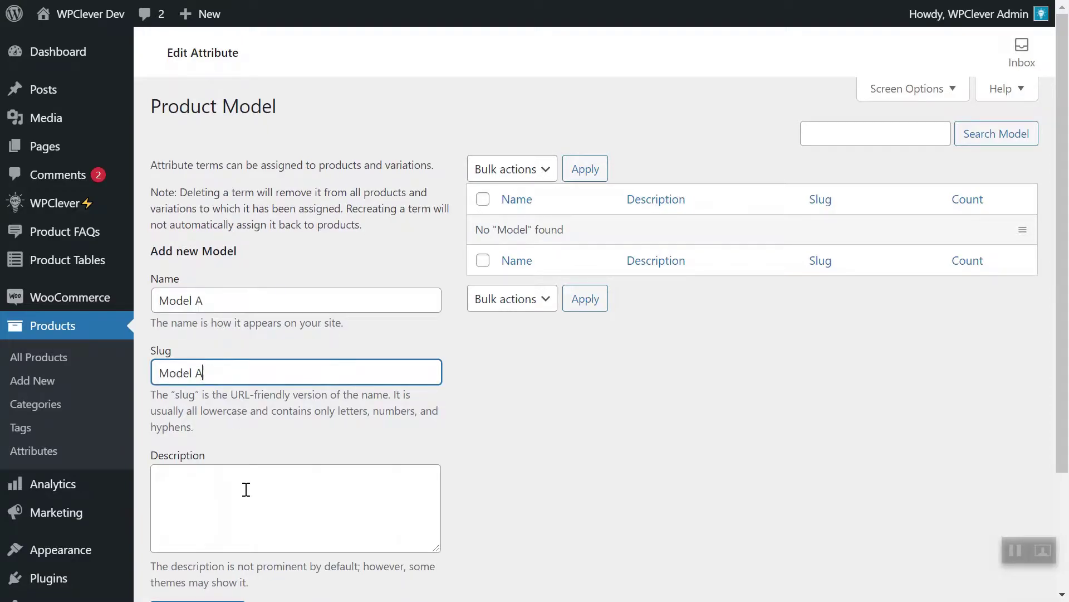
scroll(245, 489, down, 3)
click(225, 470)
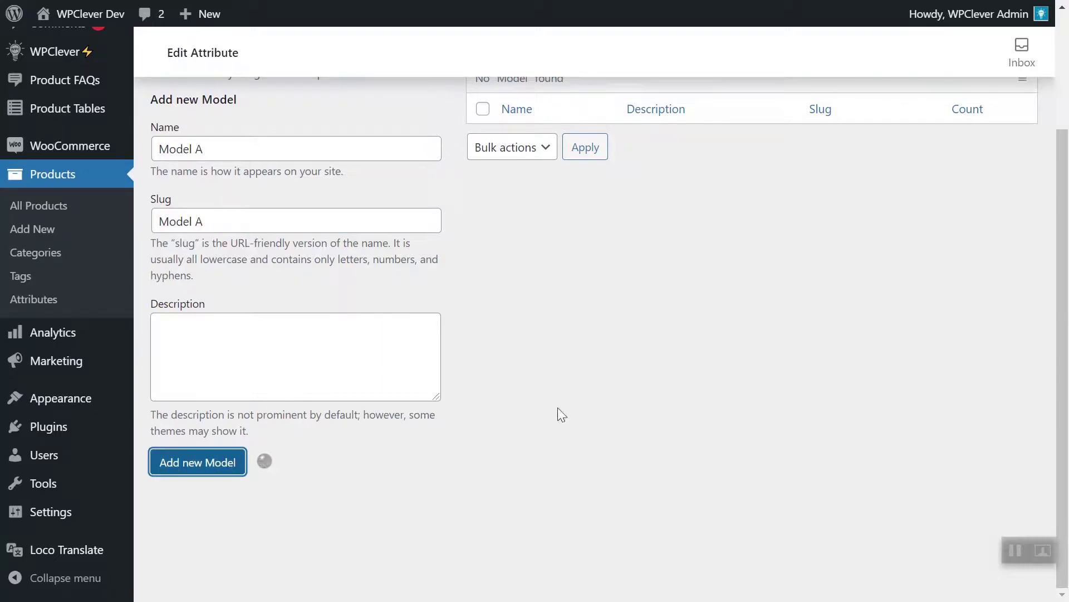
Step: Add a second Model term with the name and slug Model B
click(354, 146)
key(ctrl+v)
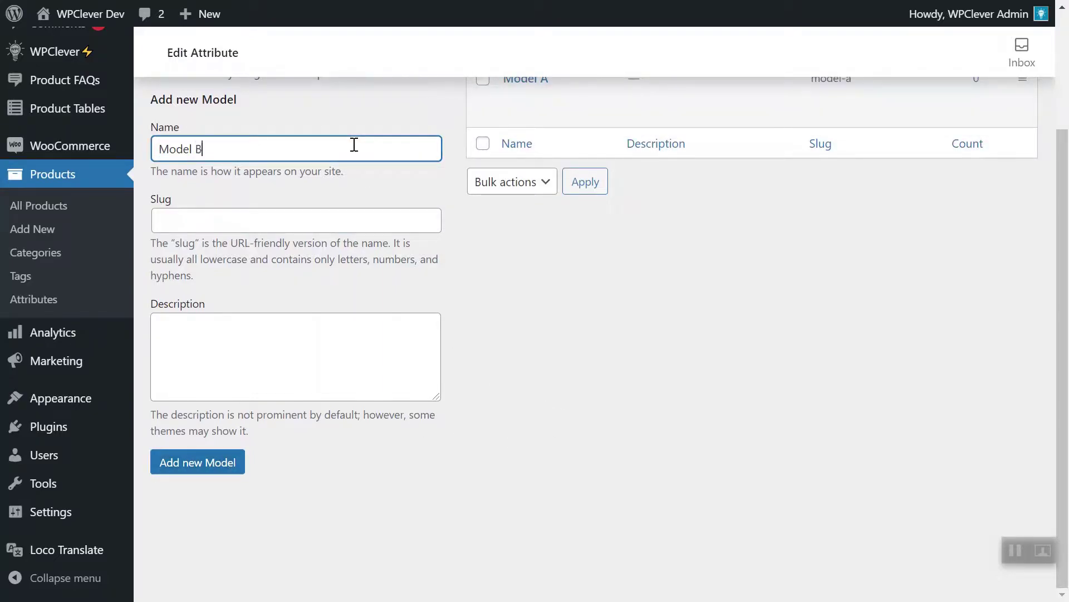
key(ctrl+a)
key(ctrl+c)
click(337, 220)
key(ctrl+v)
click(202, 468)
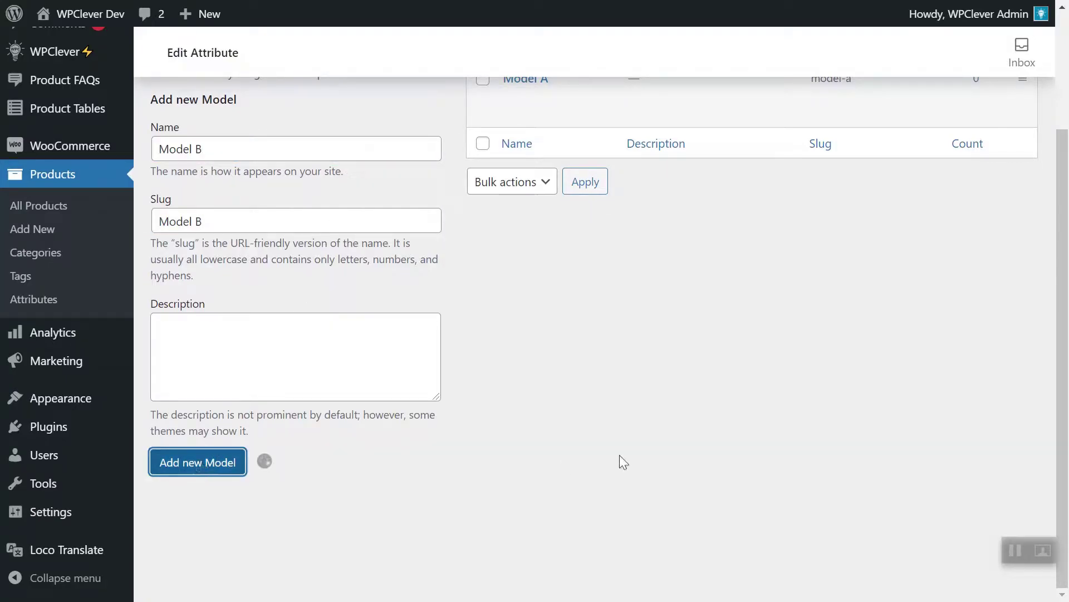
Step: Add a third Model term with the name and slug Model C
scroll(615, 445, up, 2)
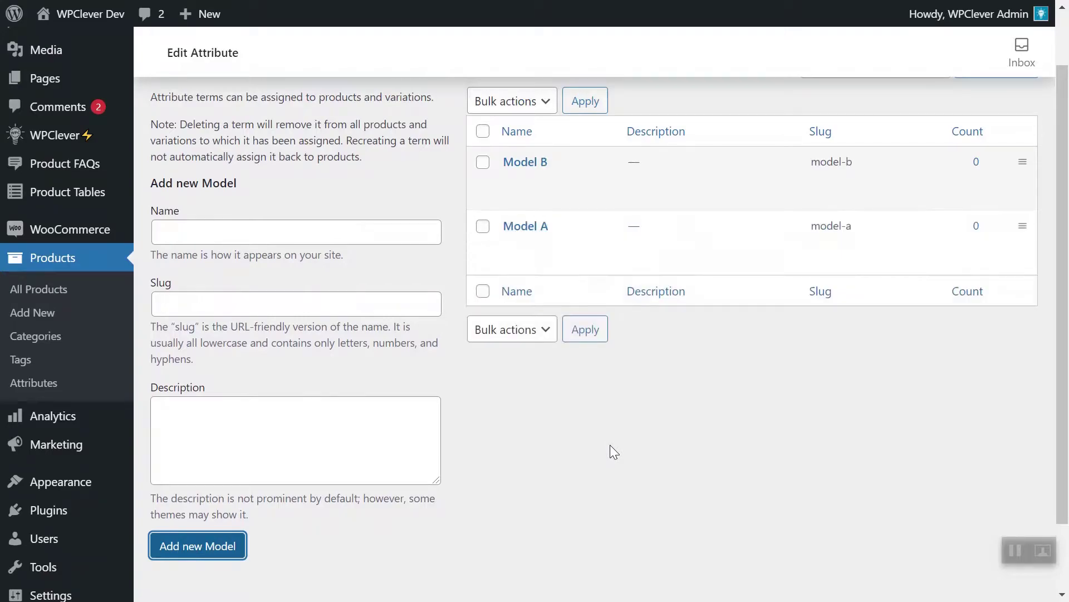
click(176, 238)
text(Model B)
key(ctrl+a)
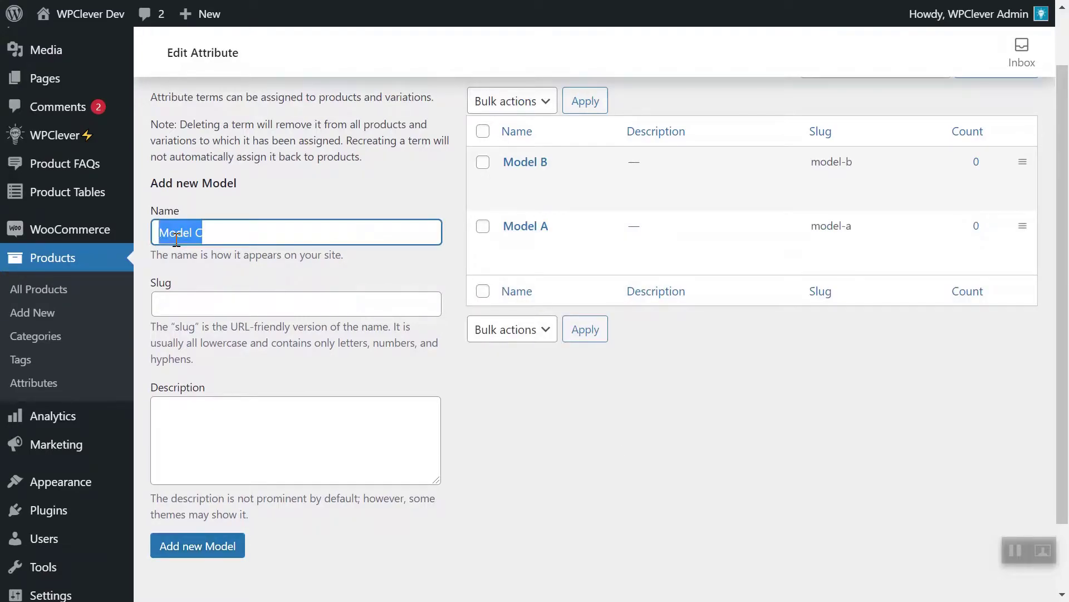
click(194, 301)
key(ctrl+v)
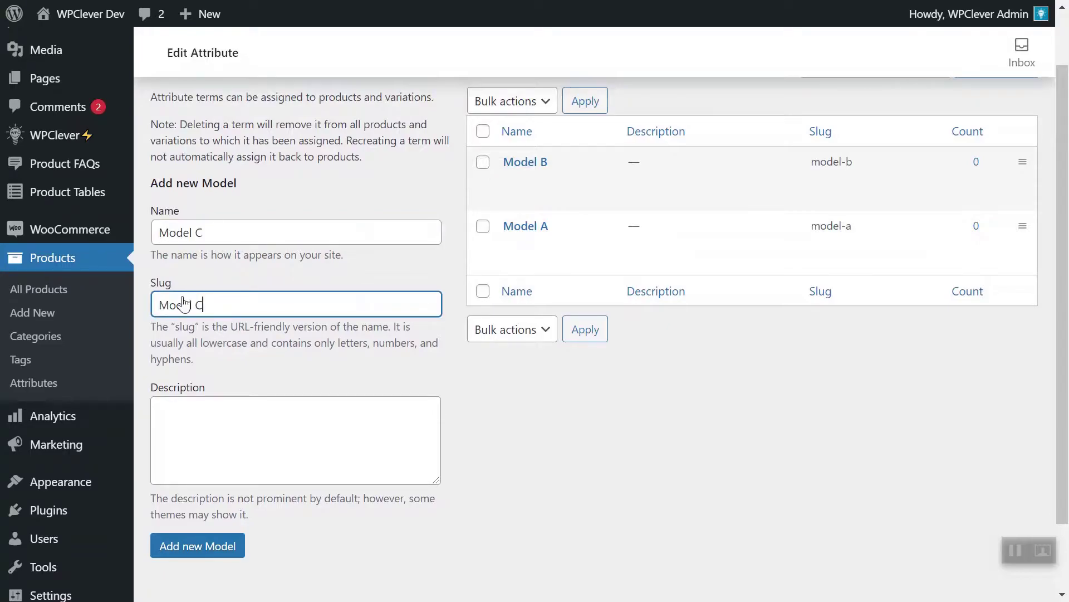
click(202, 547)
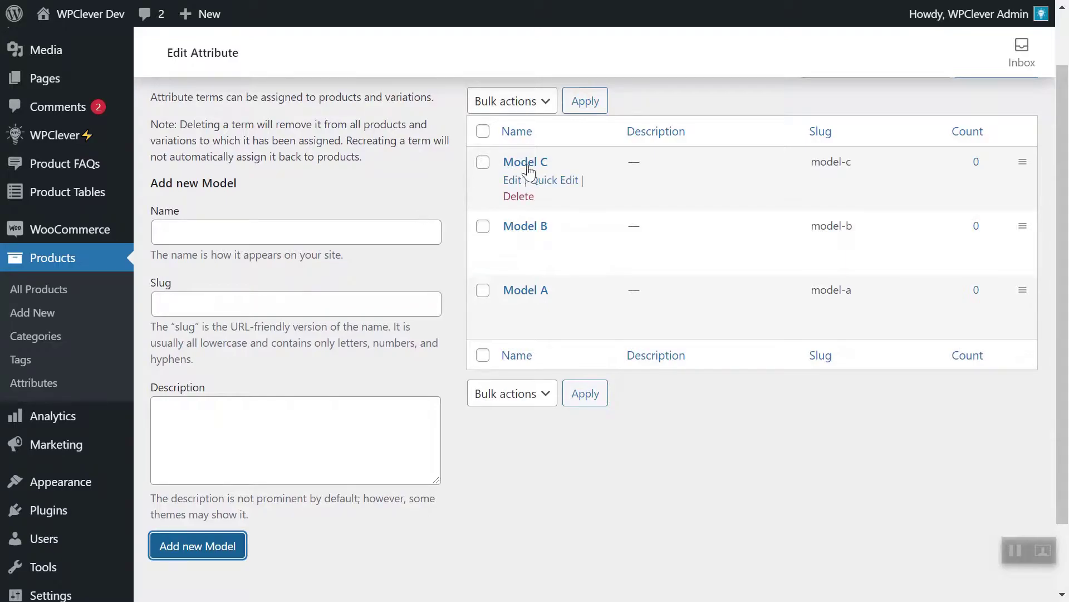
Step: Return to the product attributes and add a new one named Price with the slug price
mouse_move(507, 315)
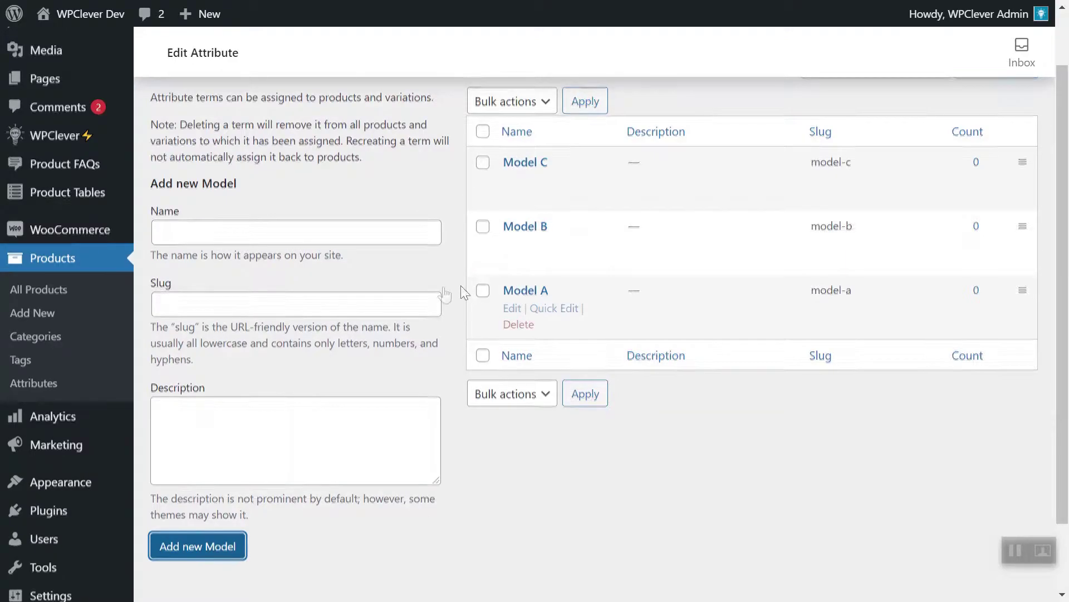
scroll(363, 299, up, 2)
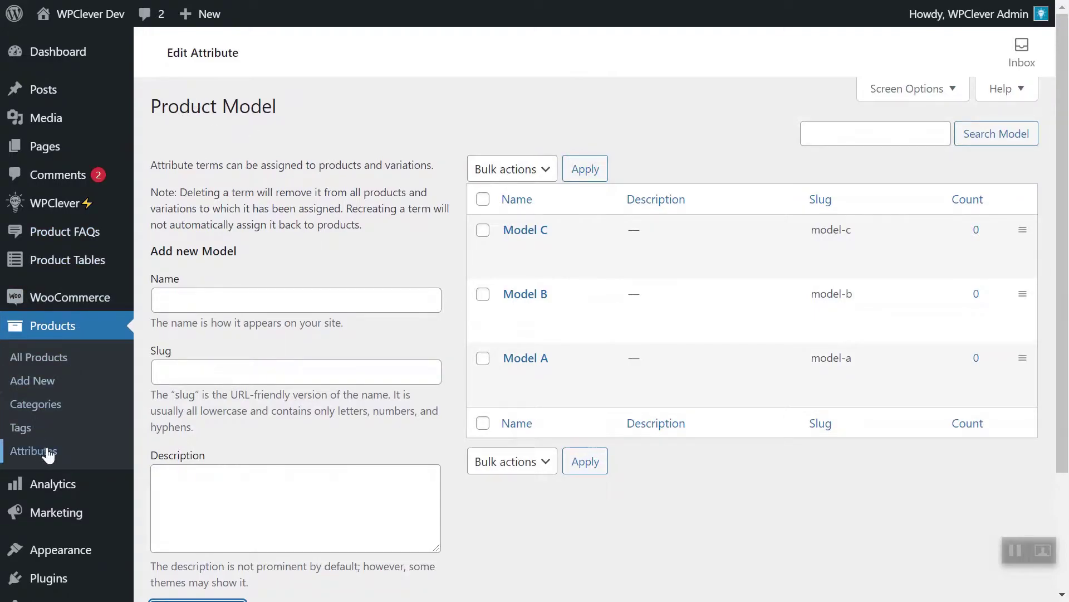
click(28, 452)
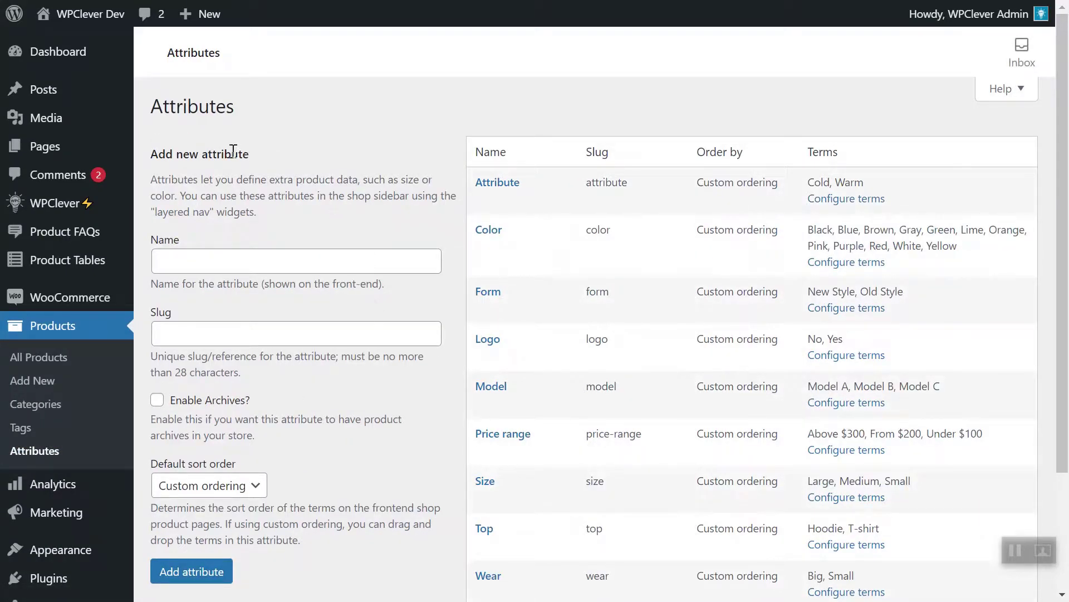
click(196, 256)
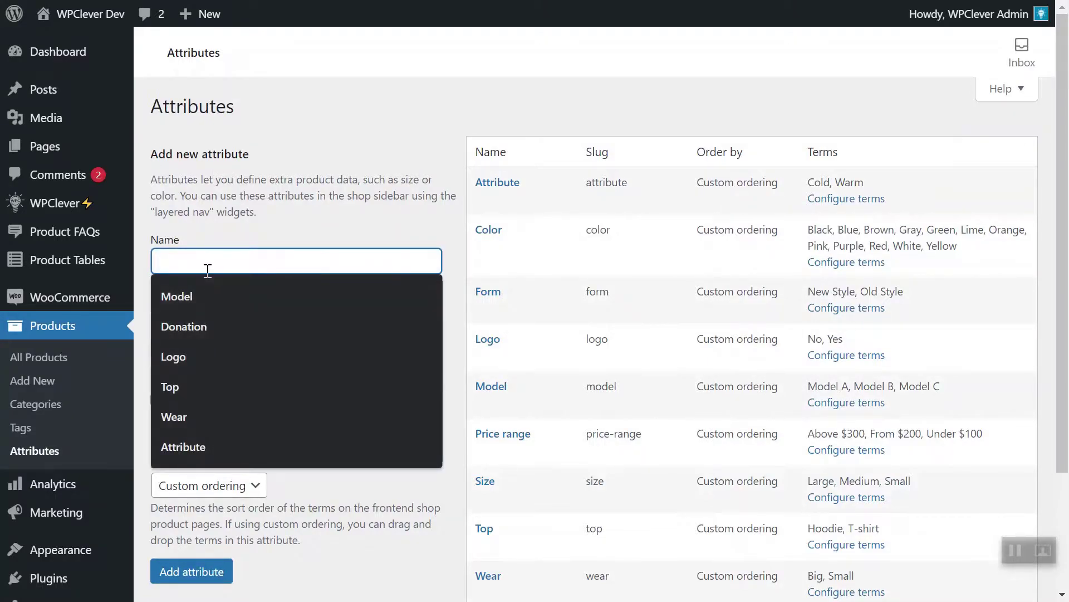
text(Price)
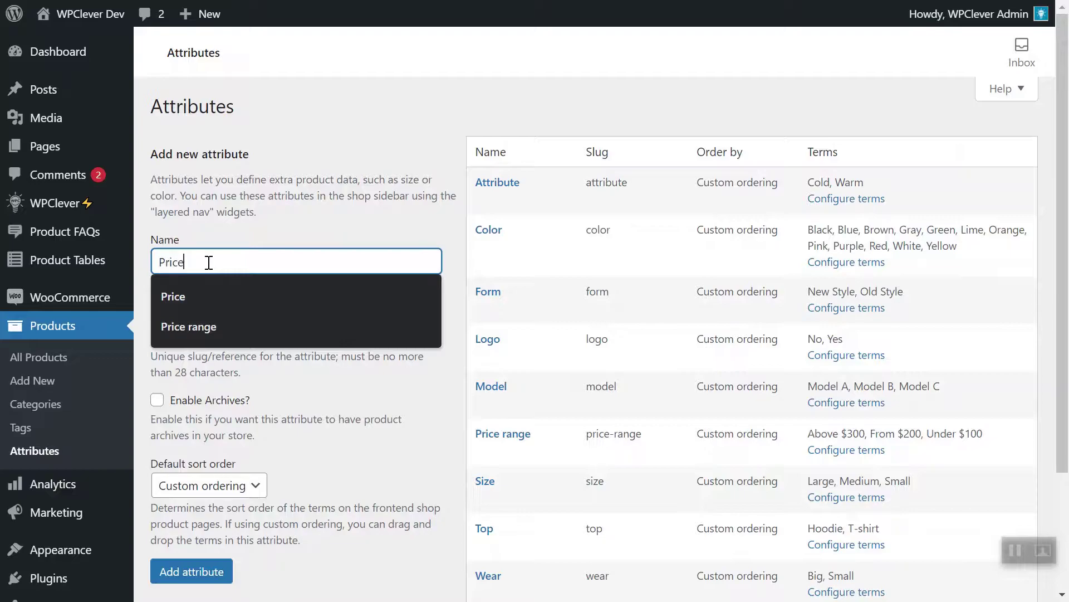
click(237, 294)
click(247, 324)
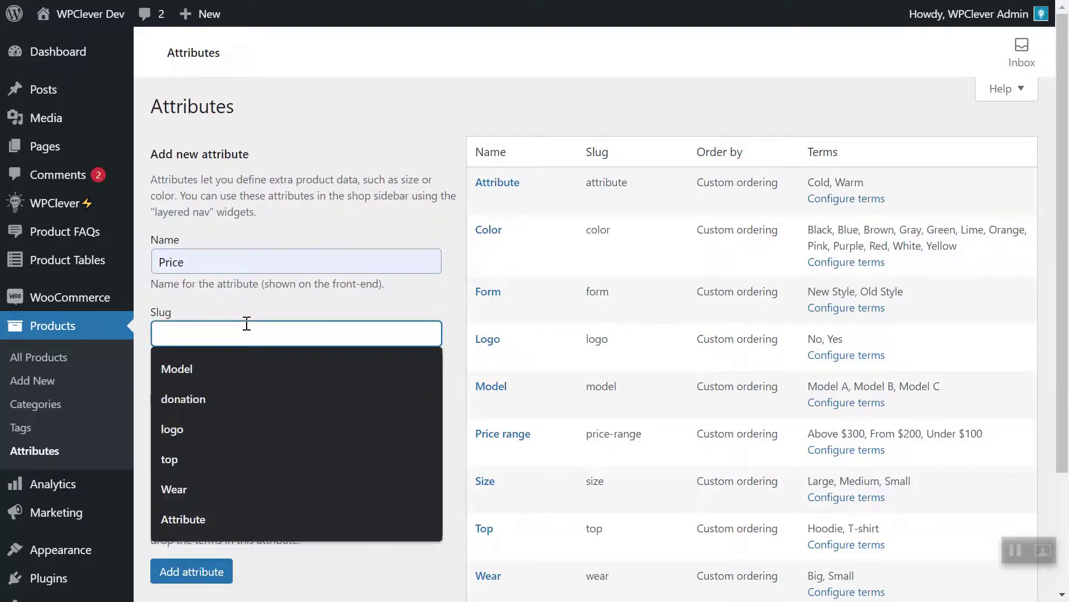
text(price)
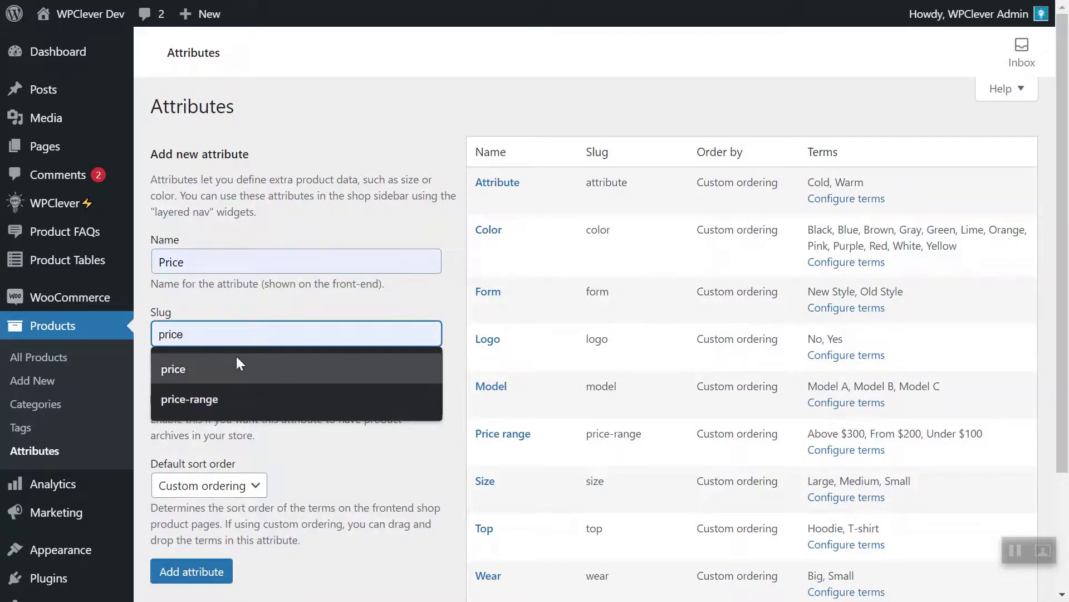
click(236, 367)
click(207, 571)
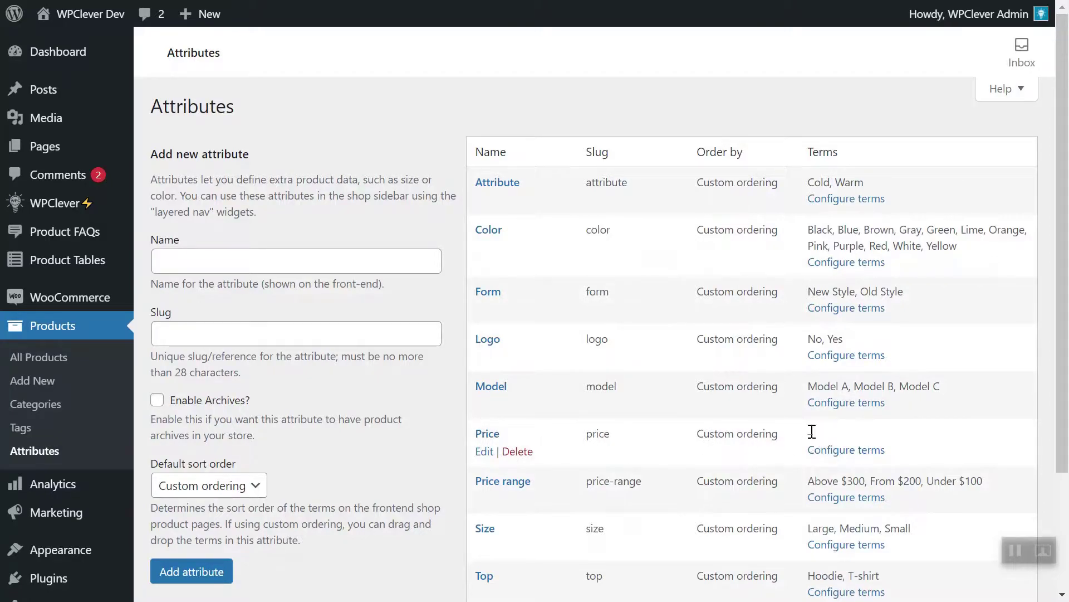
Step: Configure the Price attribute's terms by adding a term with the name and slug Under $100
click(827, 450)
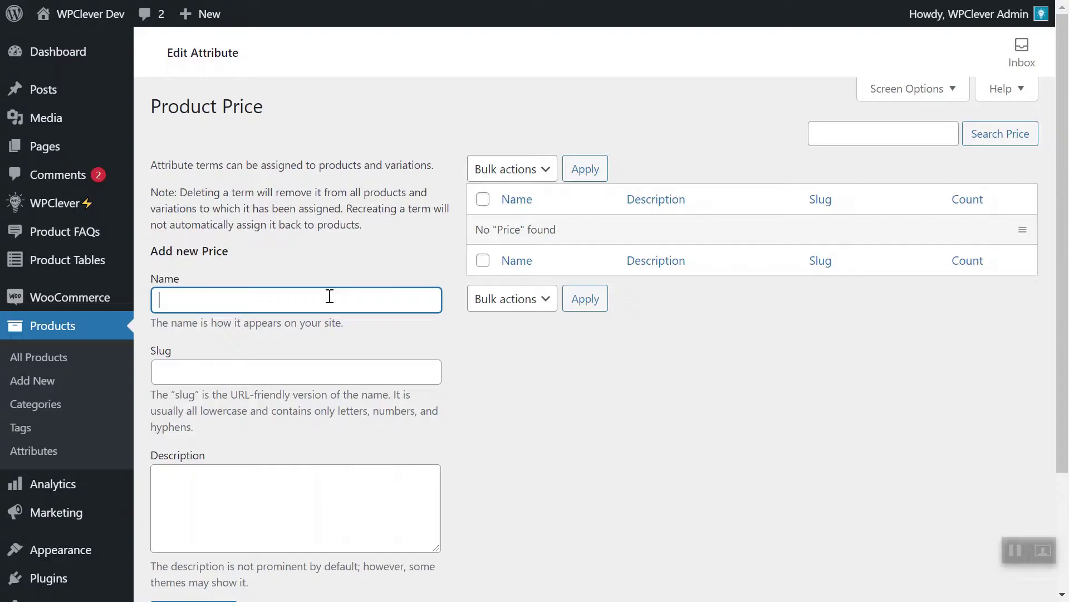
text(der)
key(ctrl+a)
key(ctrl+c)
click(314, 370)
key(ctrl+v)
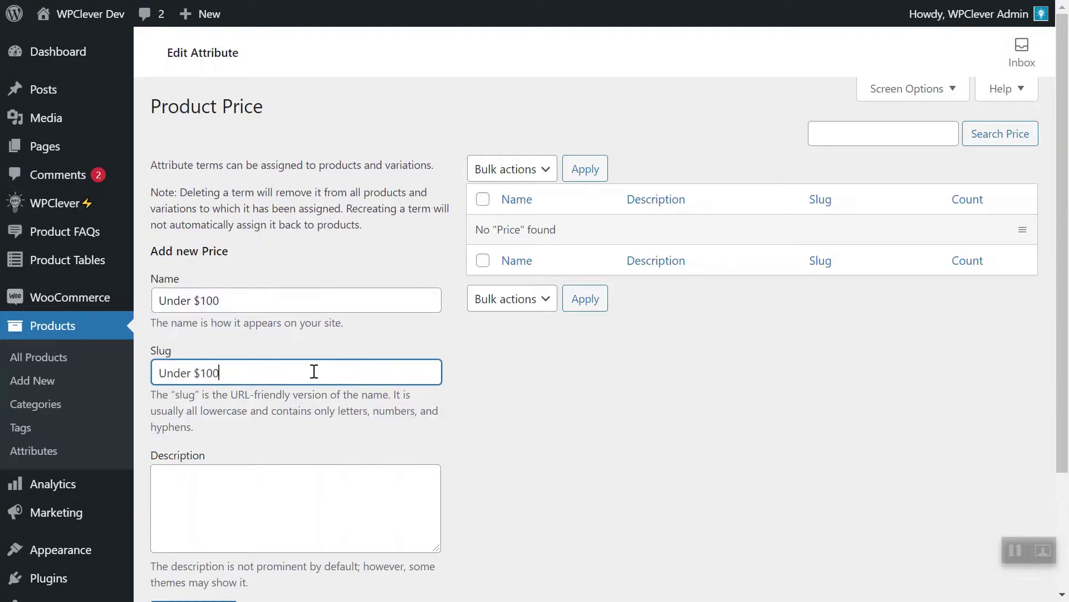
scroll(306, 375, down, 3)
click(210, 462)
Step: Add a second Price term with the name and slug From $100
scroll(457, 409, up, 2)
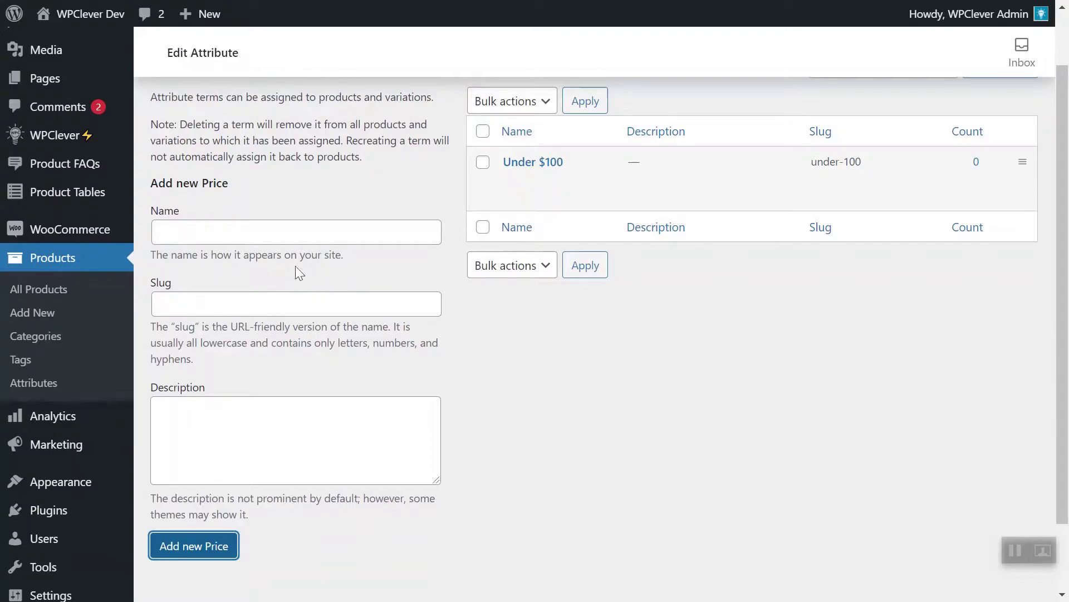
click(287, 232)
text(From $100)
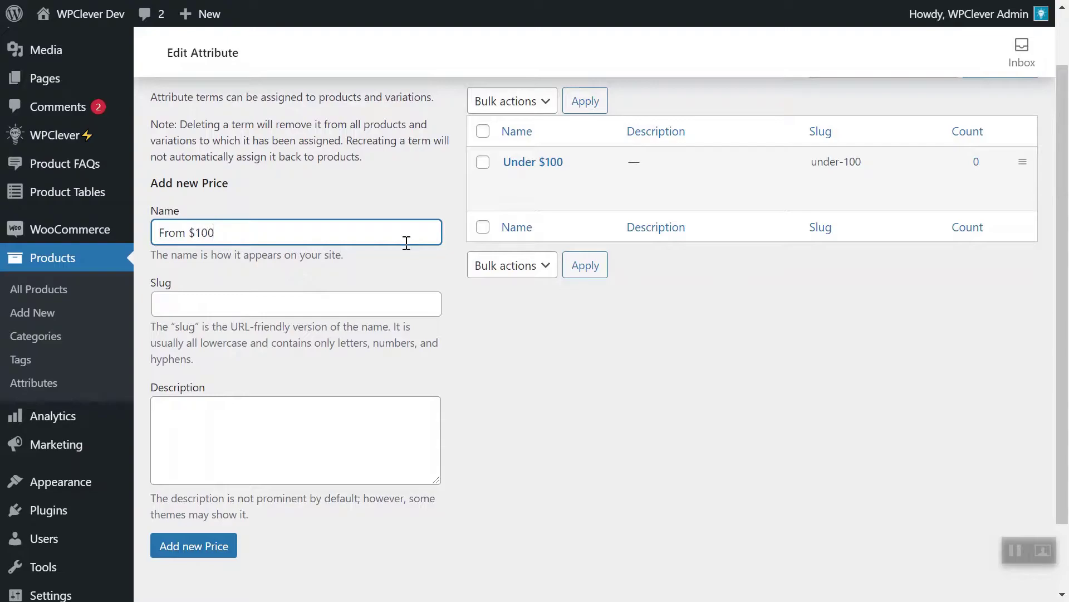
key(ctrl+a)
key(ctrl+c)
click(342, 301)
key(ctrl+v)
click(209, 547)
click(209, 547)
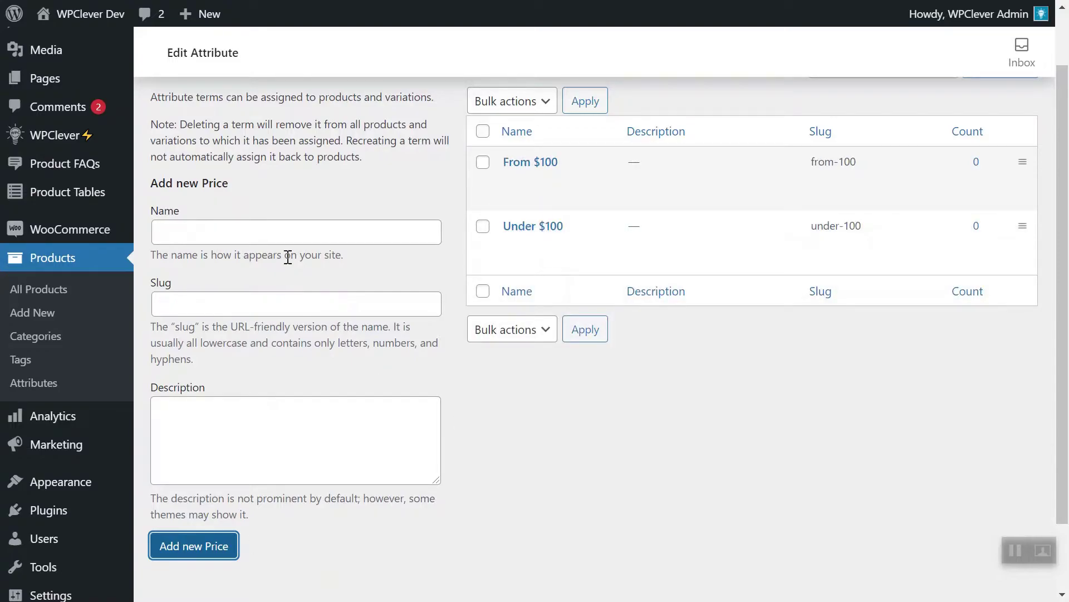
Step: Add a third Price term with the name and slug Above $200
click(292, 230)
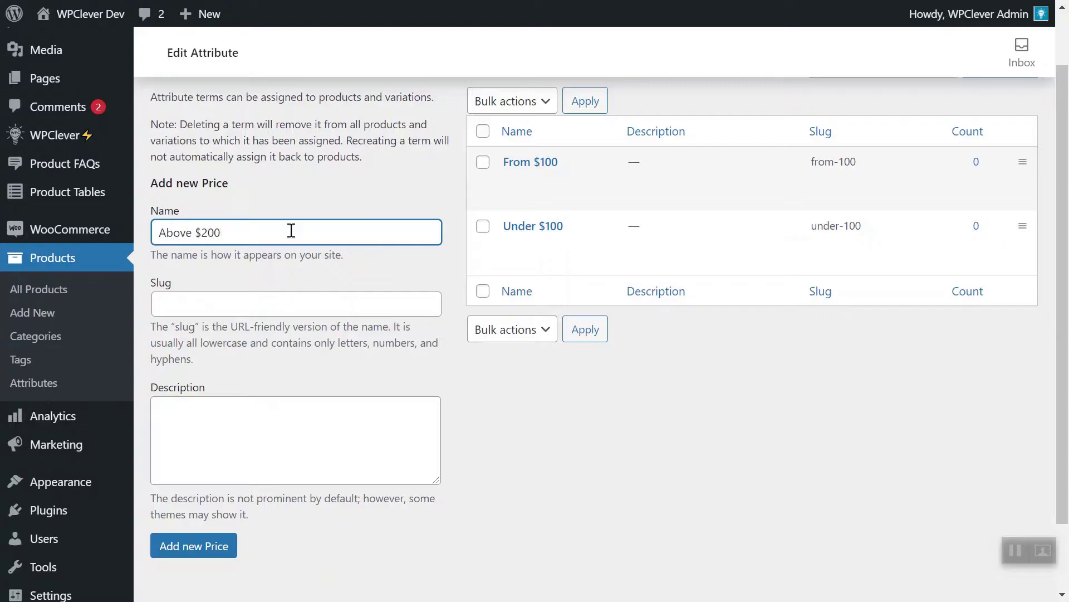
triple_click(320, 232)
click(324, 304)
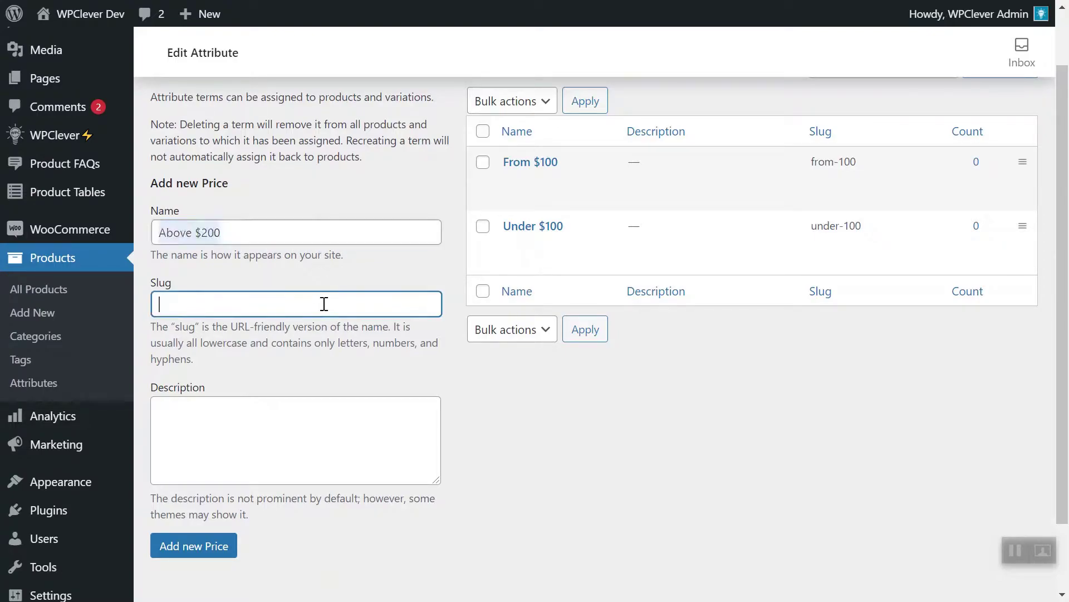
key(ctrl+v)
click(205, 550)
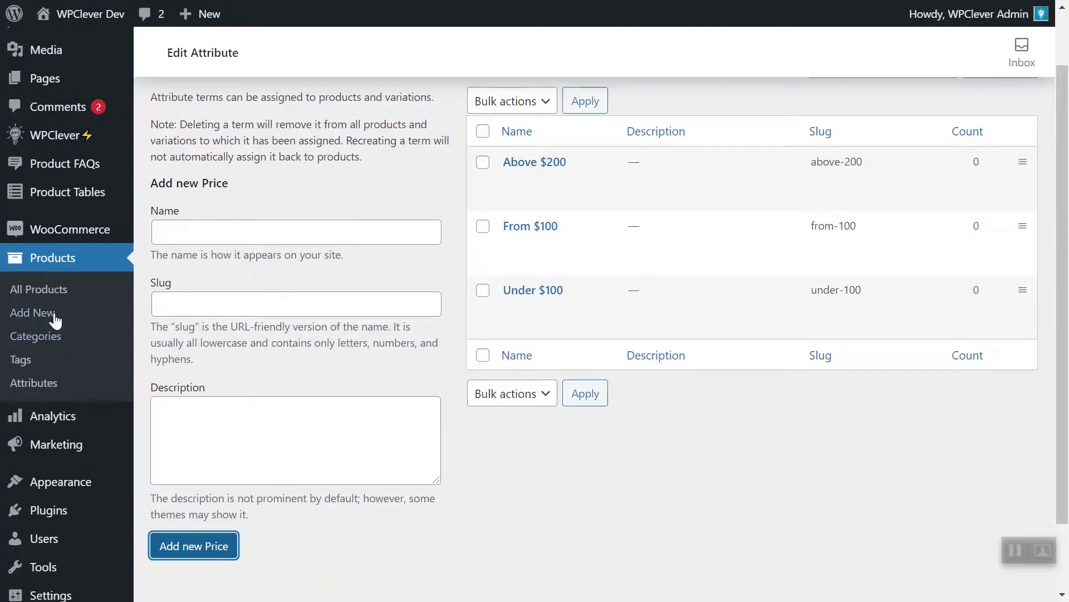
Step: Filter the product list by the Linked Variations category and open the Beanie with Logo product's data for editing
click(46, 299)
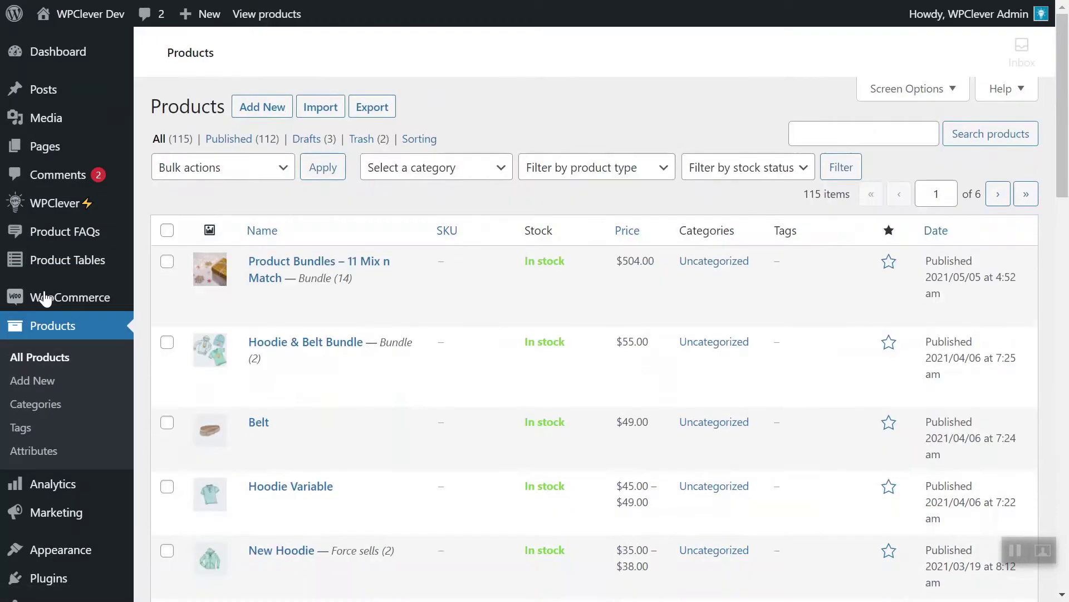
click(473, 170)
click(423, 302)
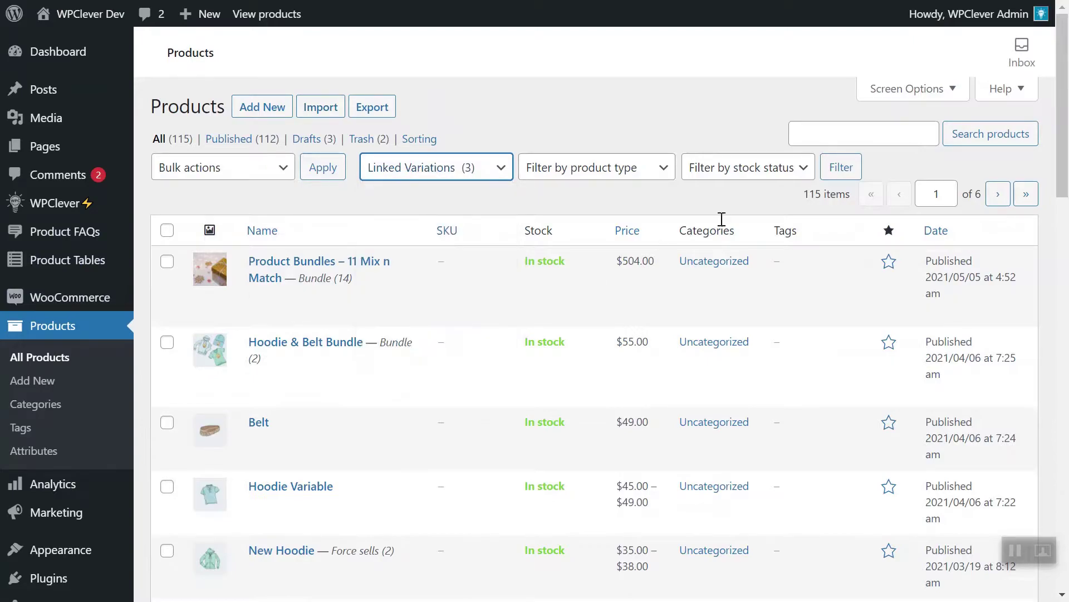
click(841, 167)
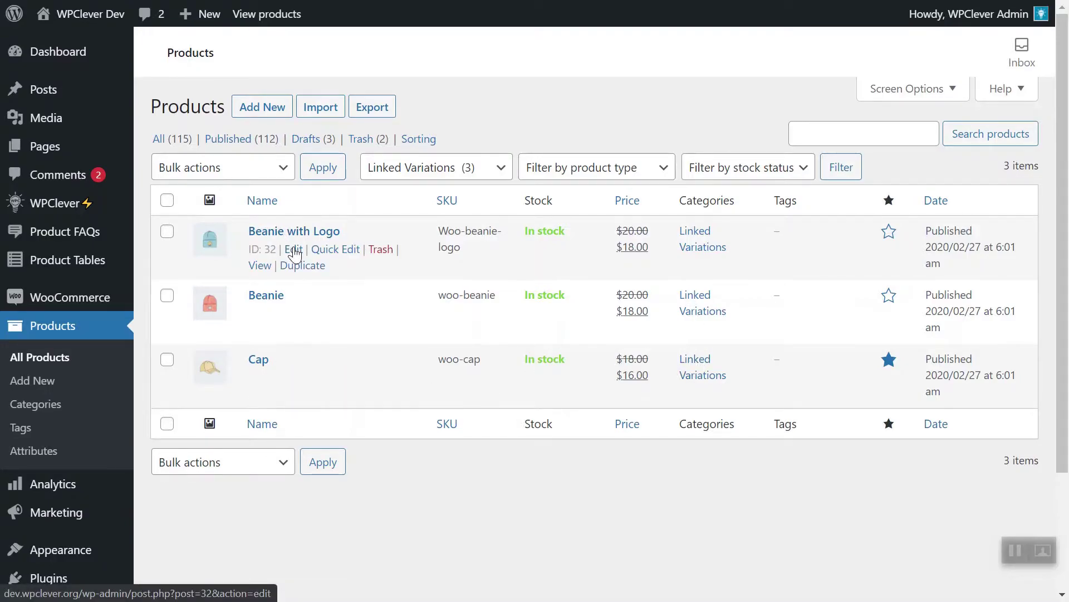
click(293, 251)
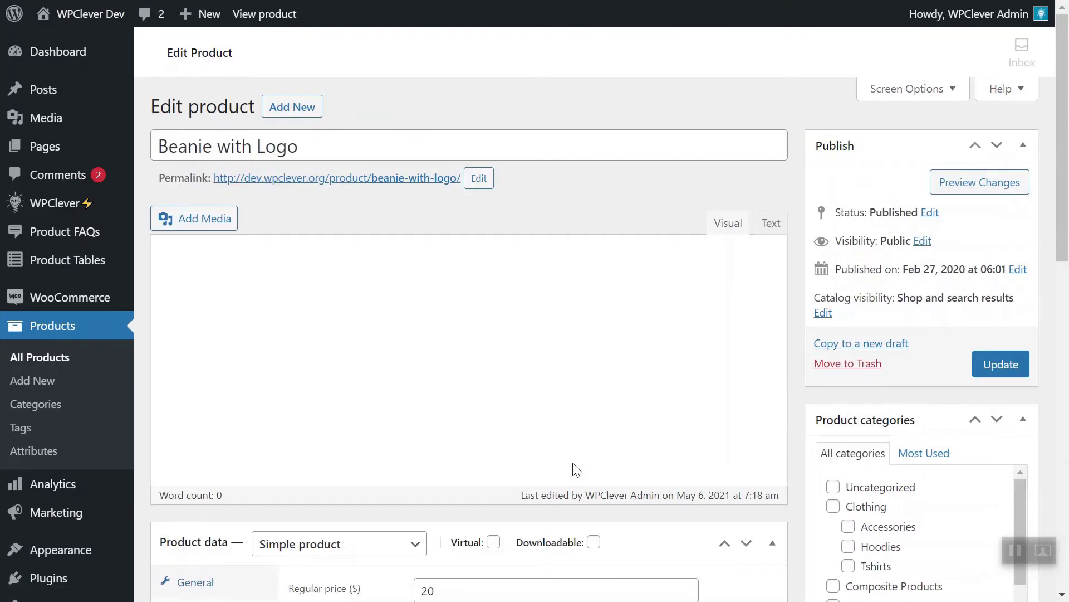
scroll(596, 392, down, 5)
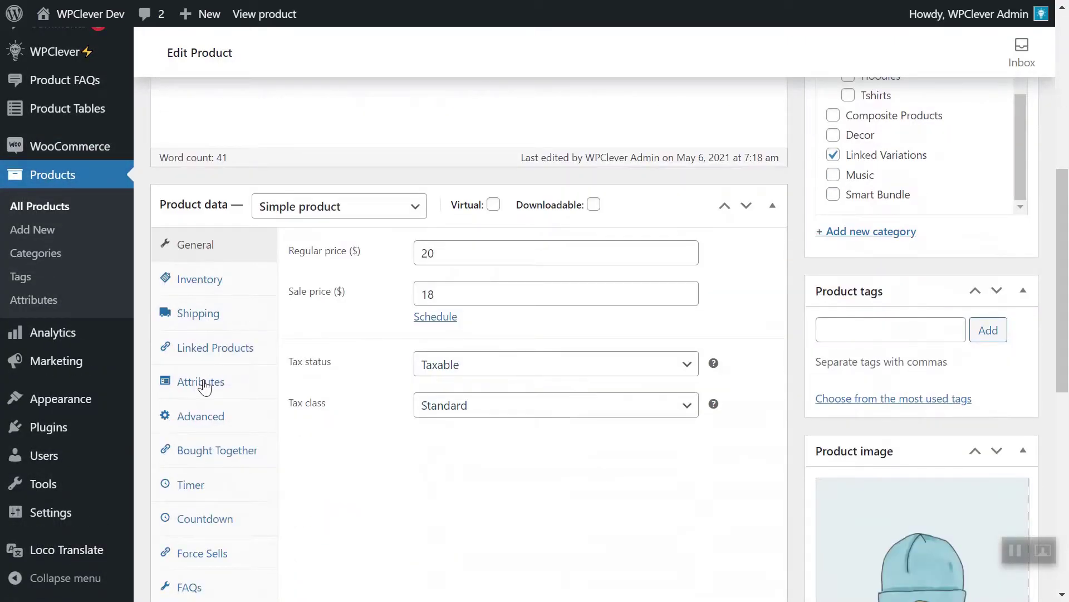
Step: Add the Model attribute with the term Model A to Beanie with Logo and save the attributes
click(209, 388)
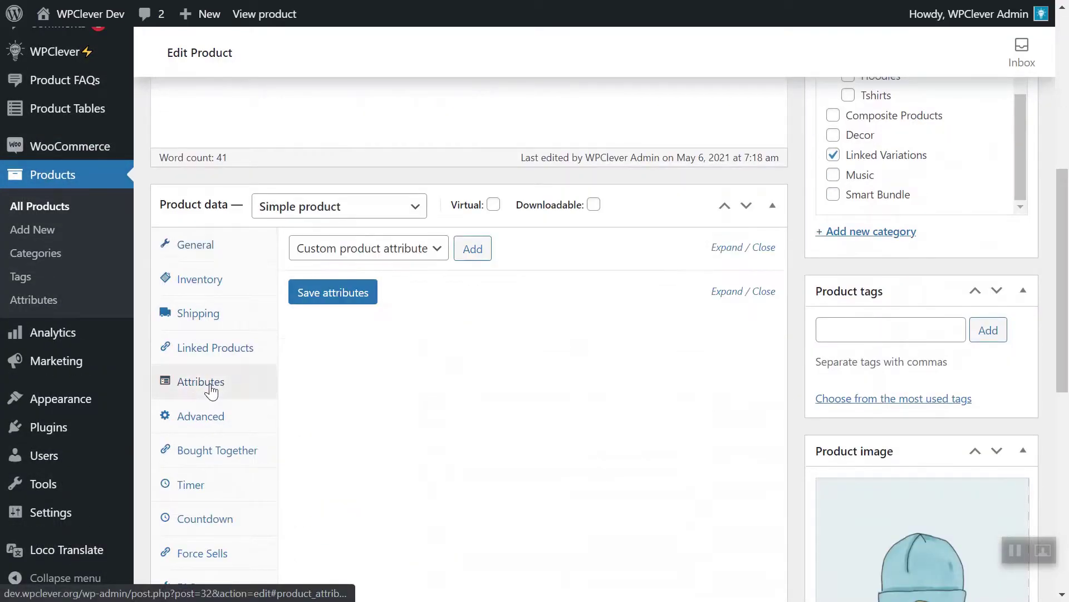
click(437, 249)
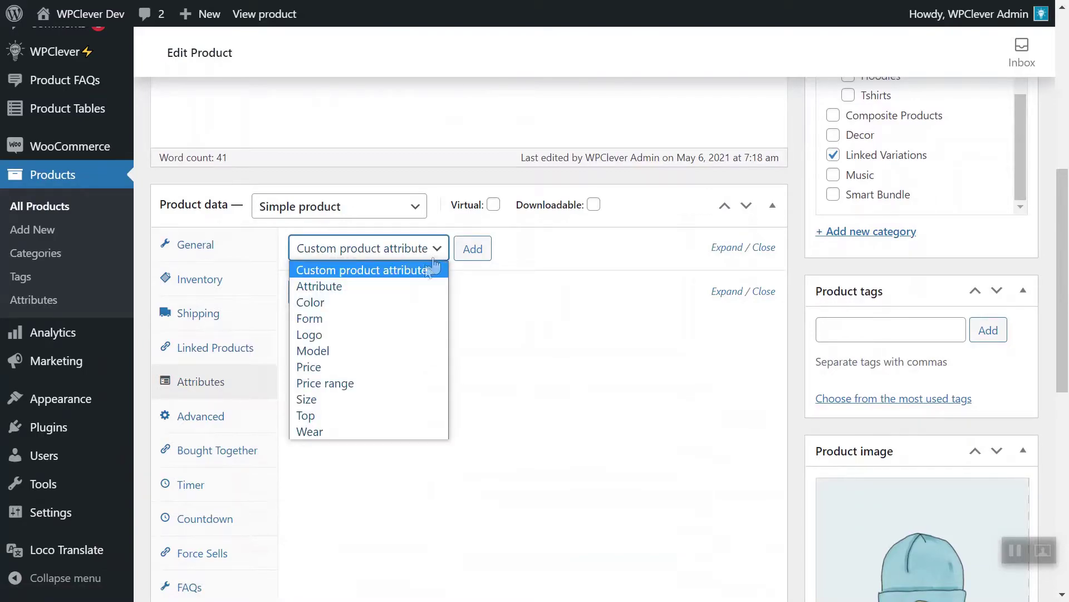
click(320, 352)
click(470, 254)
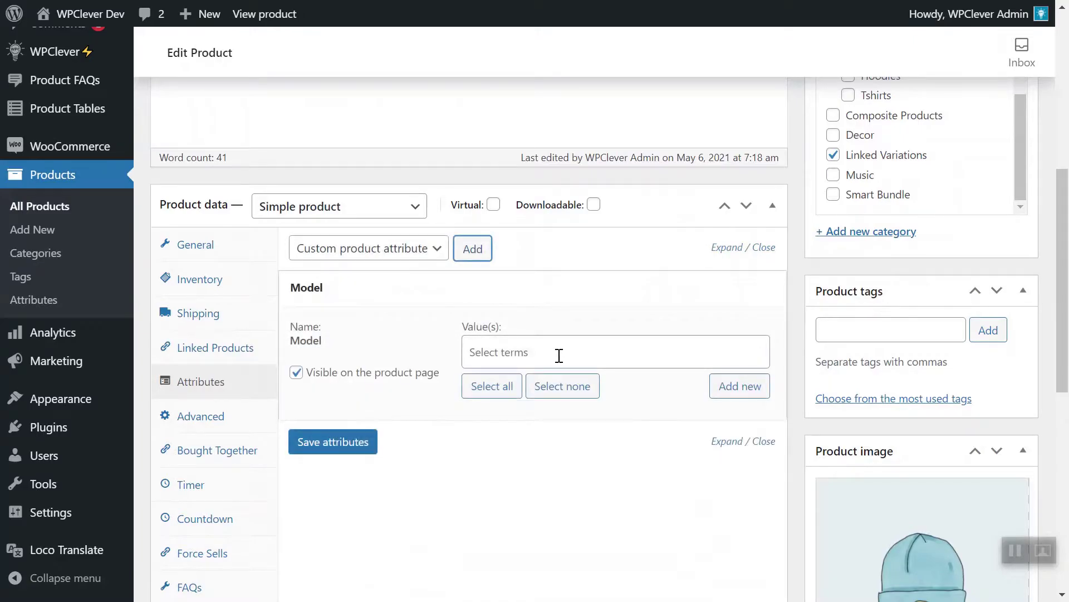
click(557, 352)
click(538, 389)
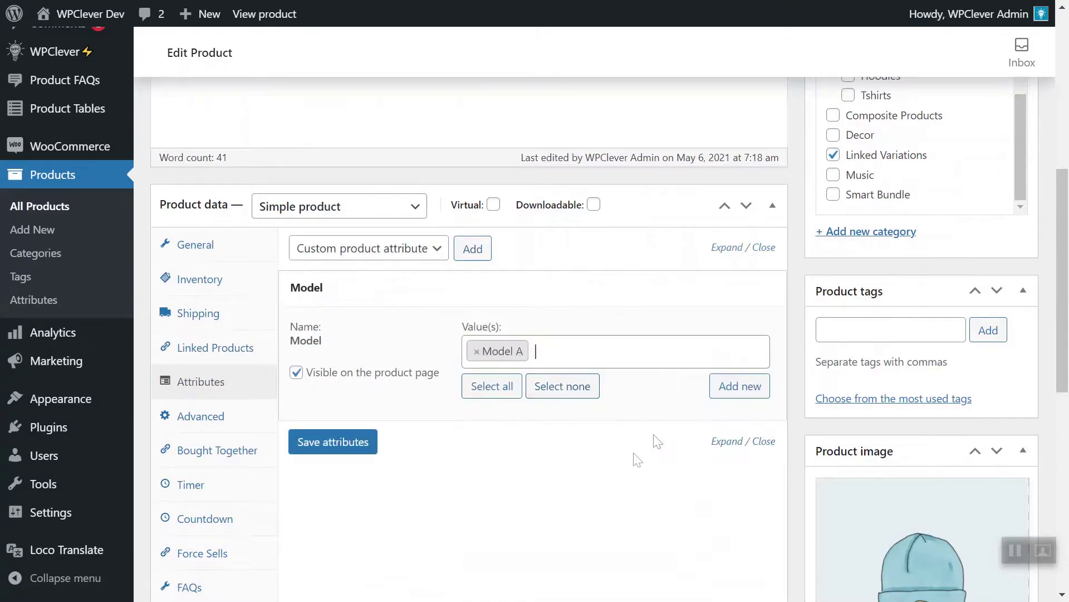
click(348, 446)
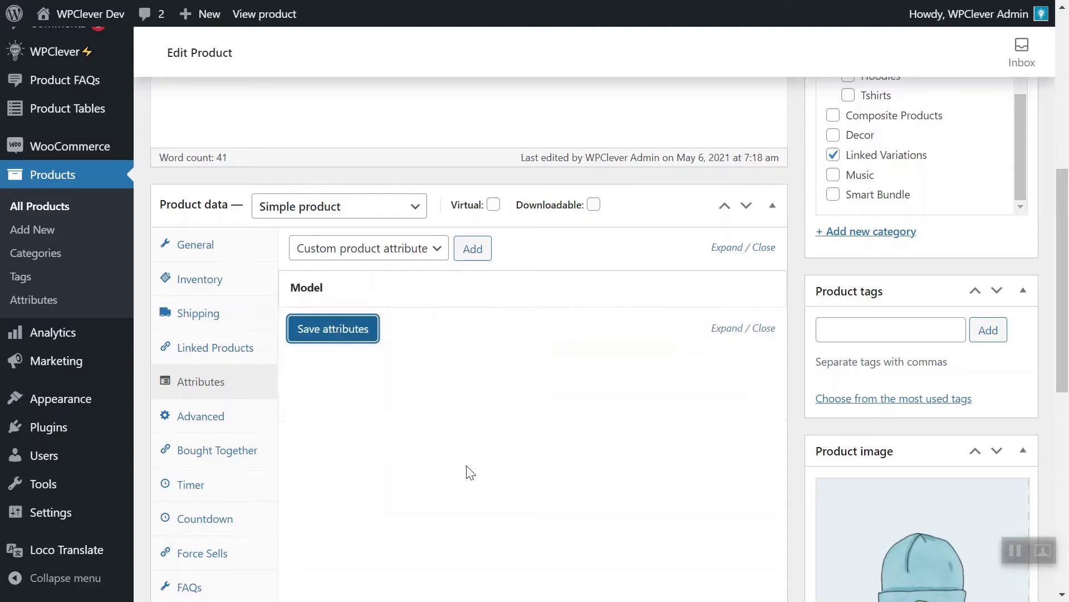
Step: Add the Price attribute with the term Under $100 to Beanie with Logo, then save its attributes and update the product
click(439, 257)
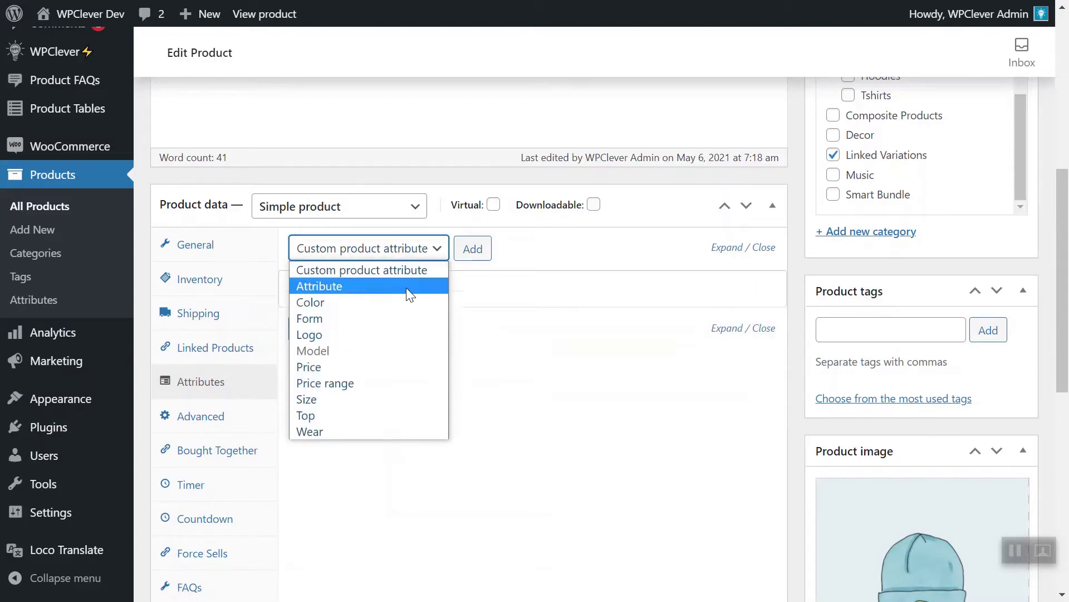
click(357, 366)
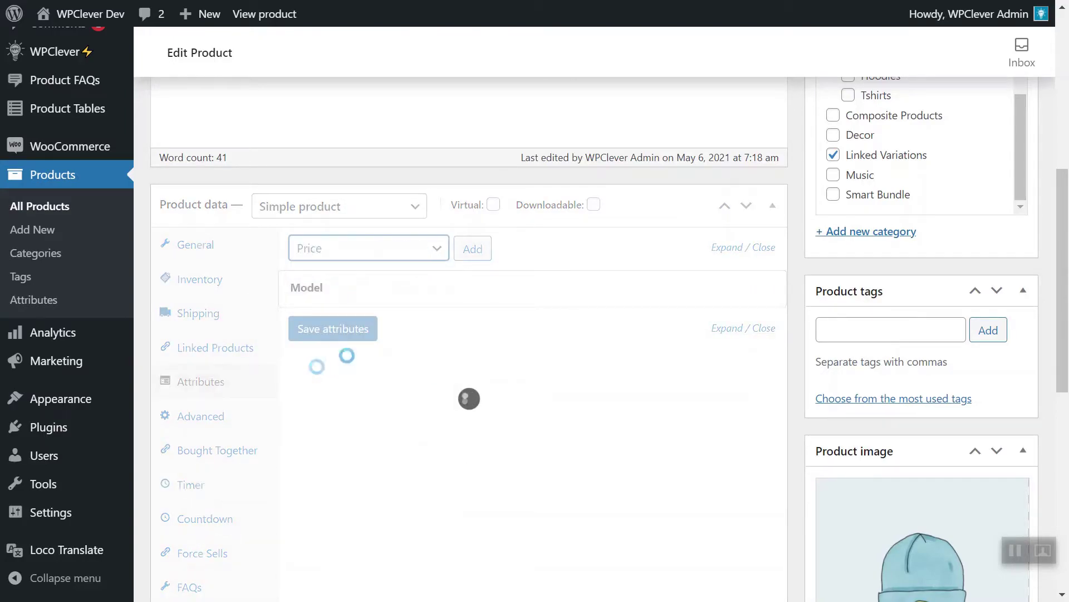
click(476, 249)
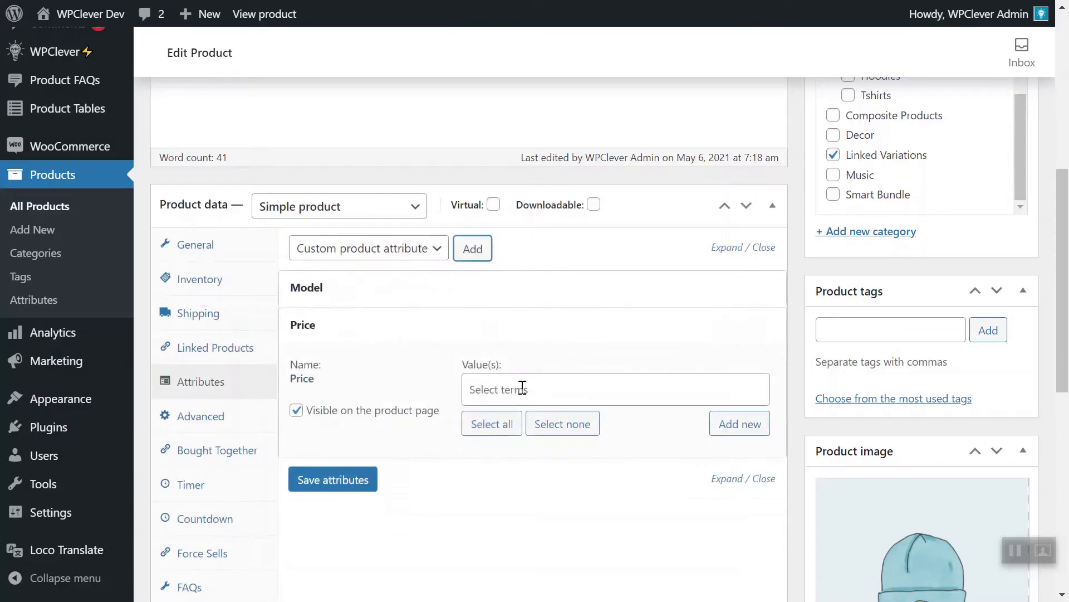
click(522, 389)
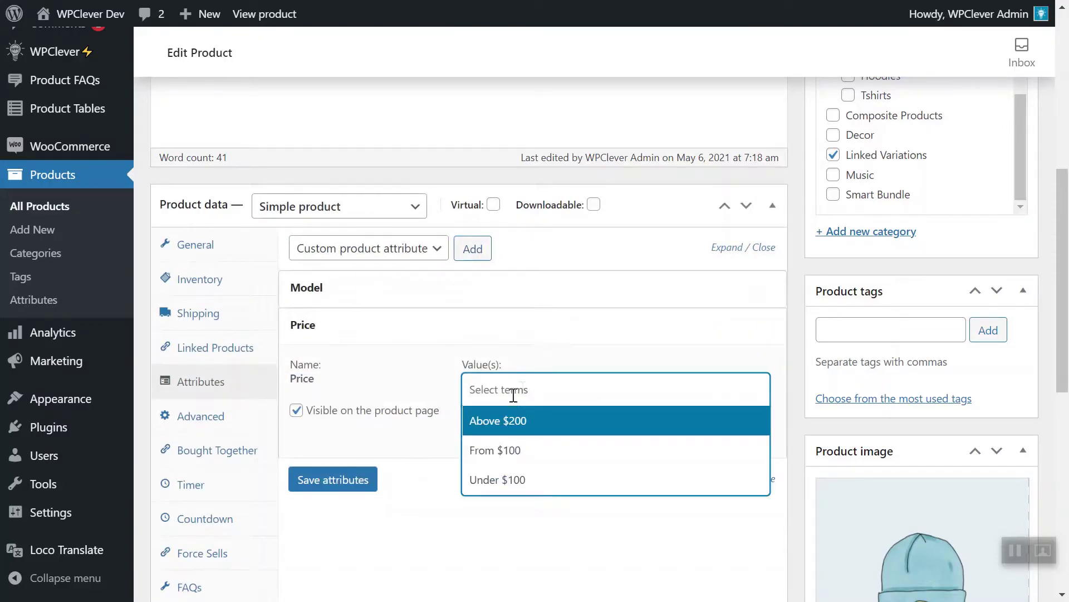
click(507, 479)
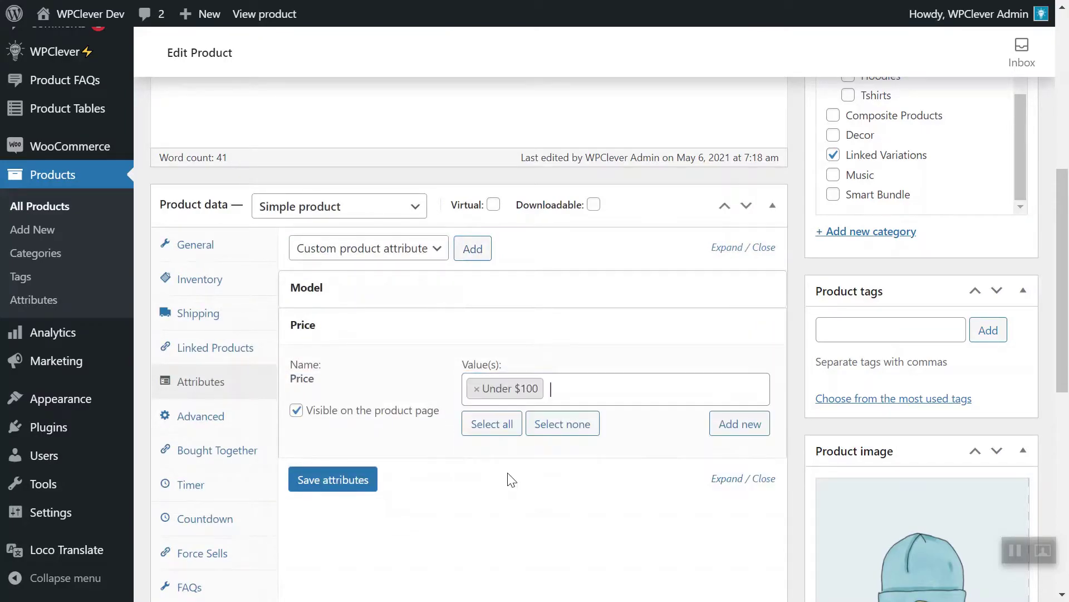
click(334, 479)
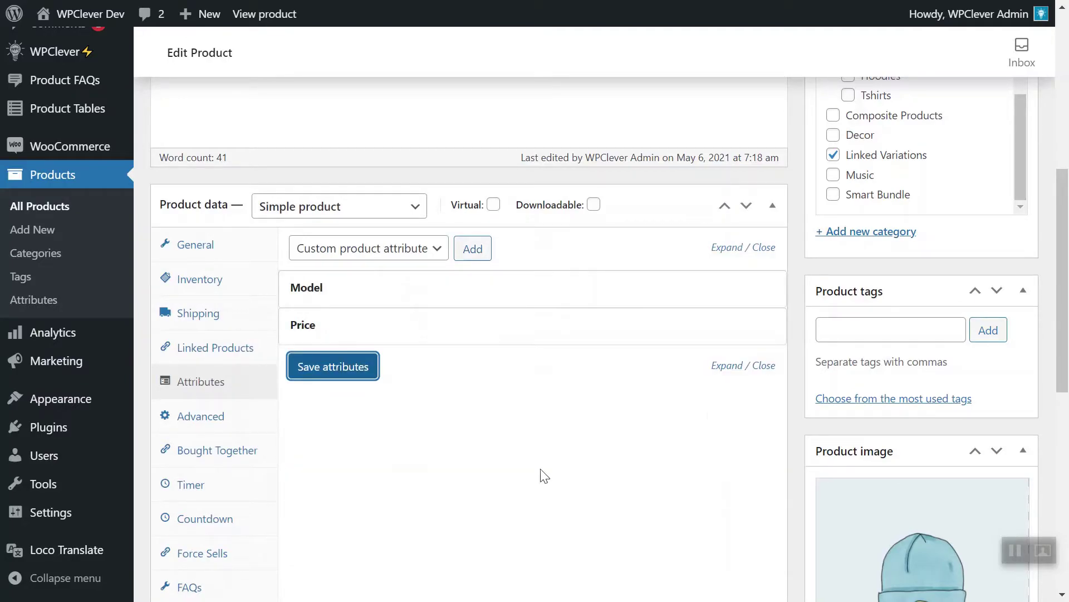
scroll(931, 334, up, 5)
click(1000, 197)
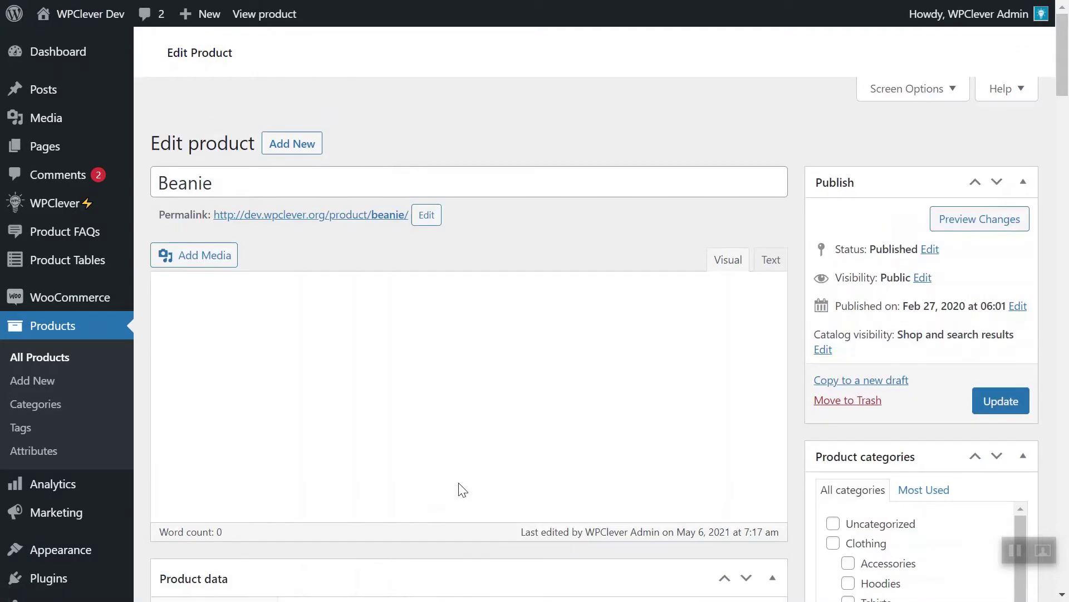
Step: Add the Model attribute with the term Model B to the Beanie product
scroll(476, 392, down, 3)
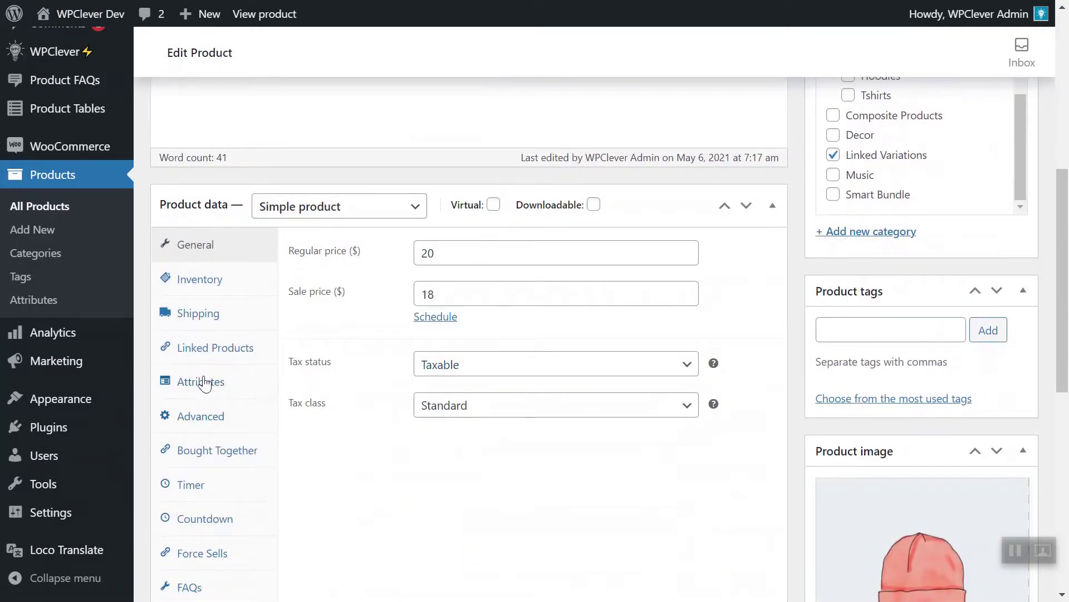
click(204, 383)
click(437, 252)
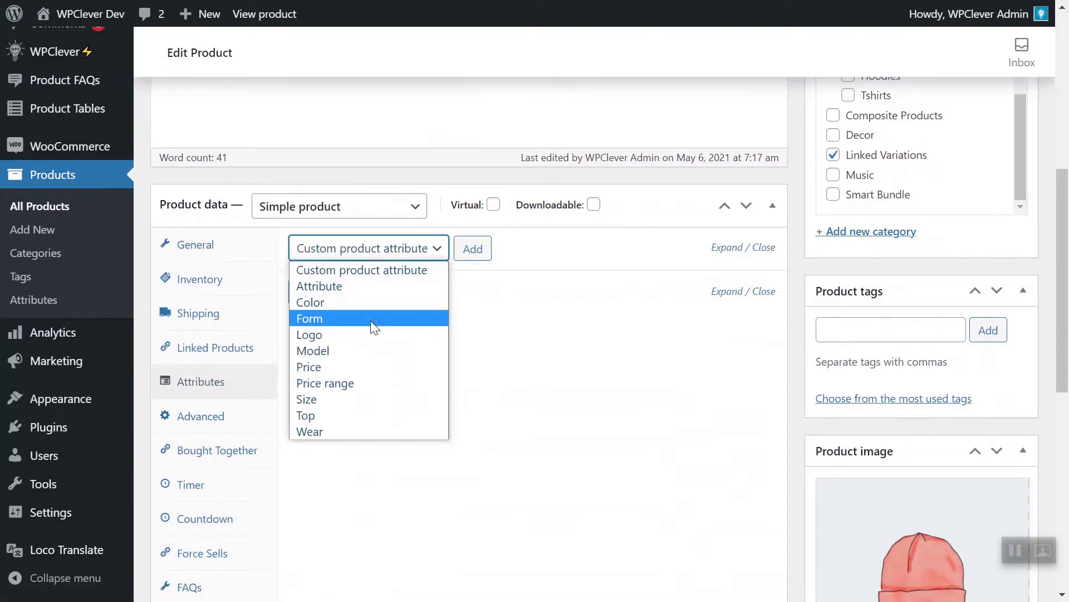
click(348, 351)
click(473, 249)
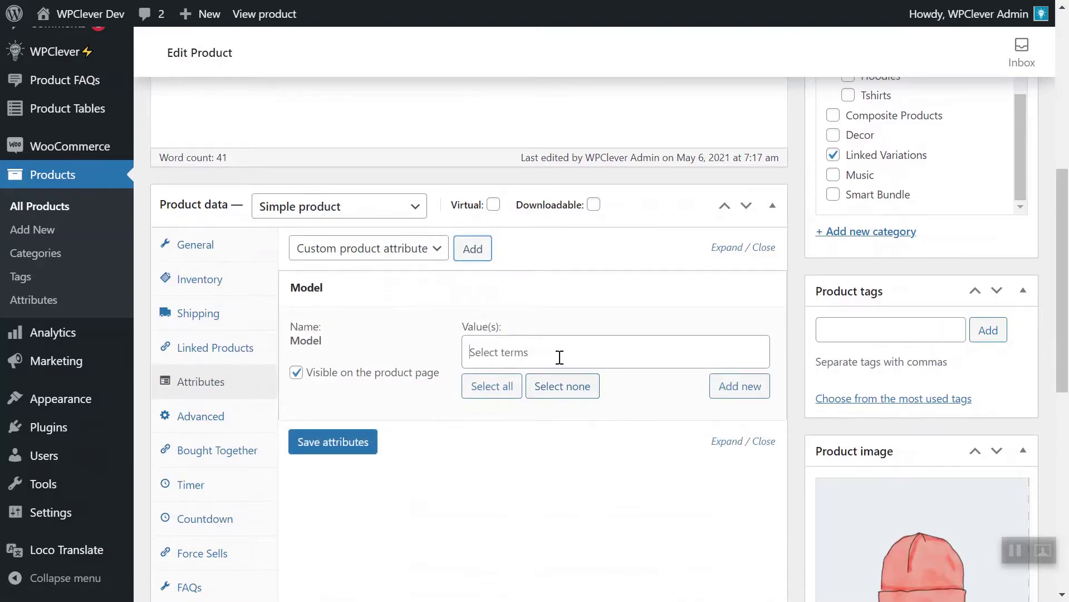
click(558, 353)
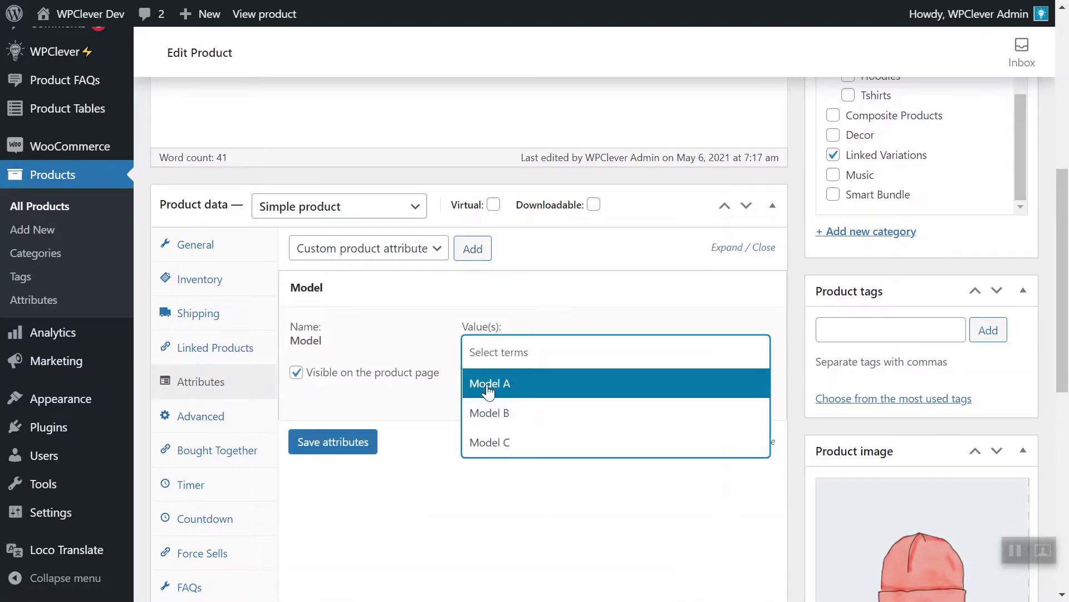
click(506, 421)
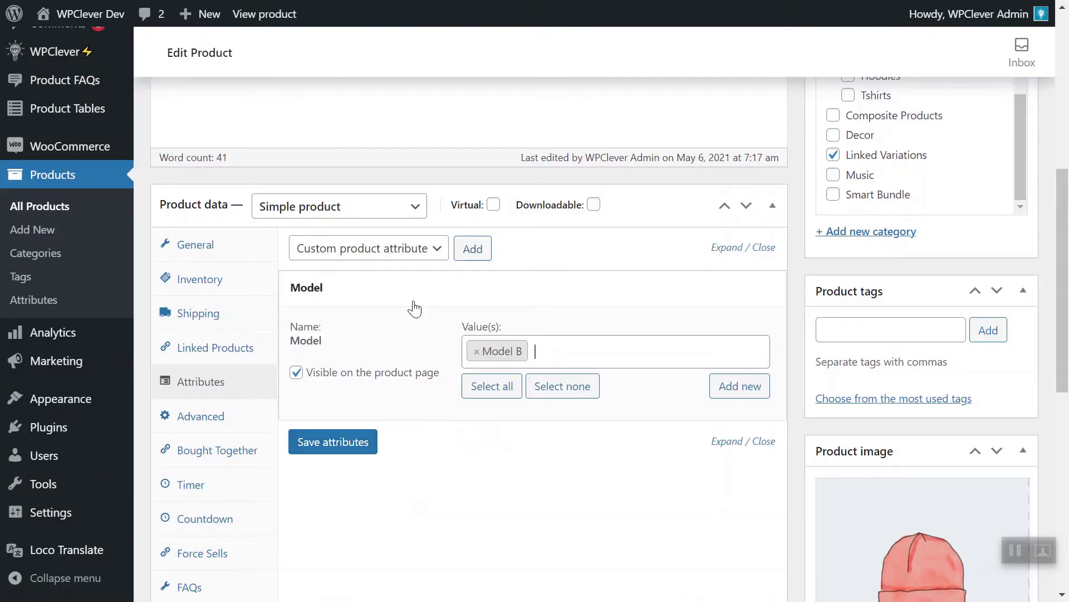
Step: Add the Price attribute with the term From $100 to Beanie, then save its attributes and update the product
click(436, 259)
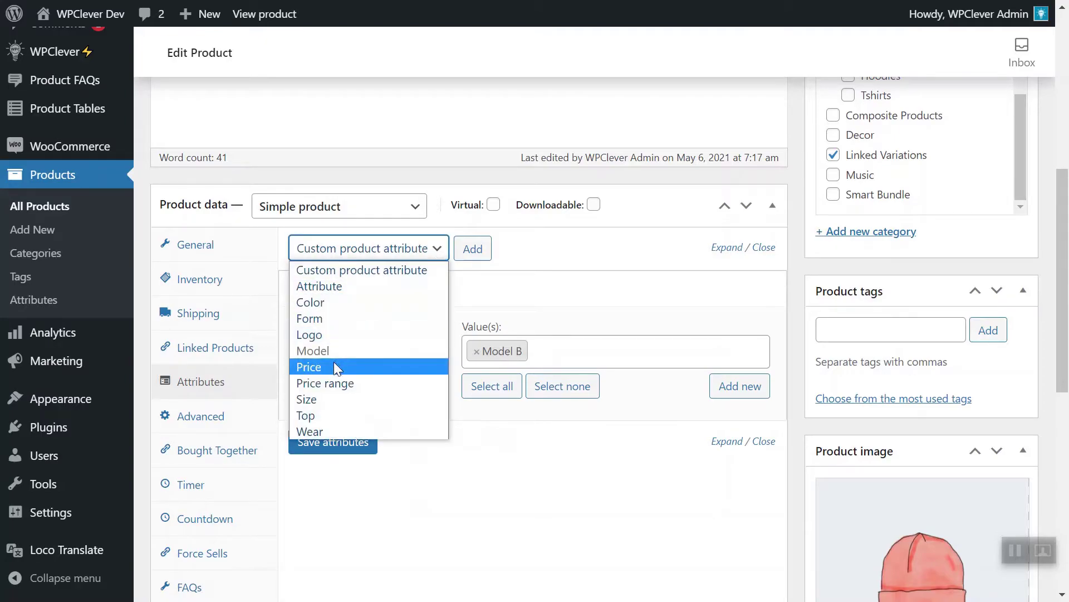
click(357, 364)
click(473, 249)
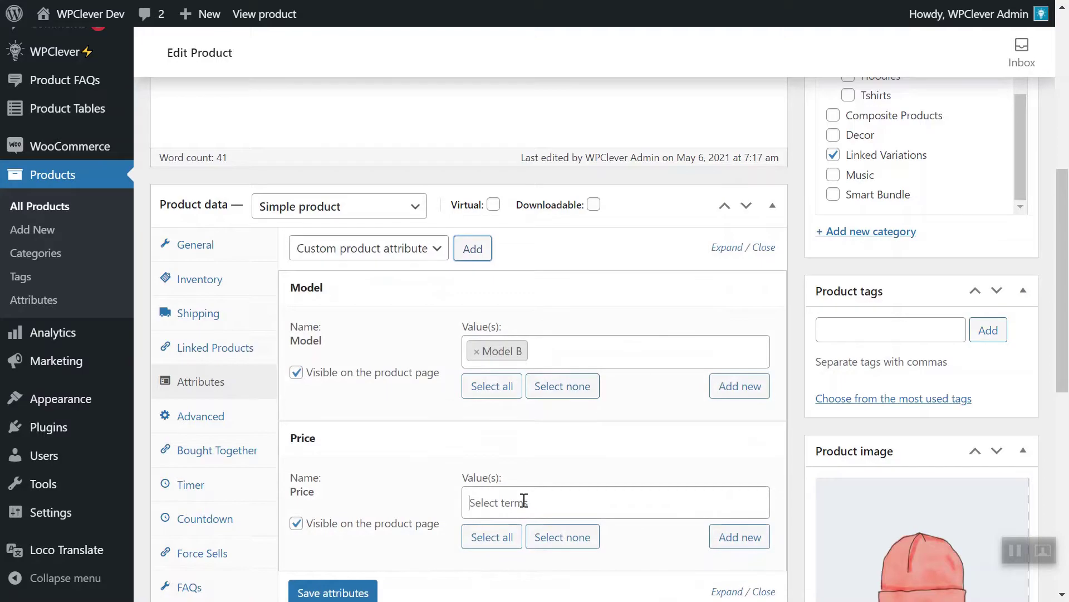
click(524, 502)
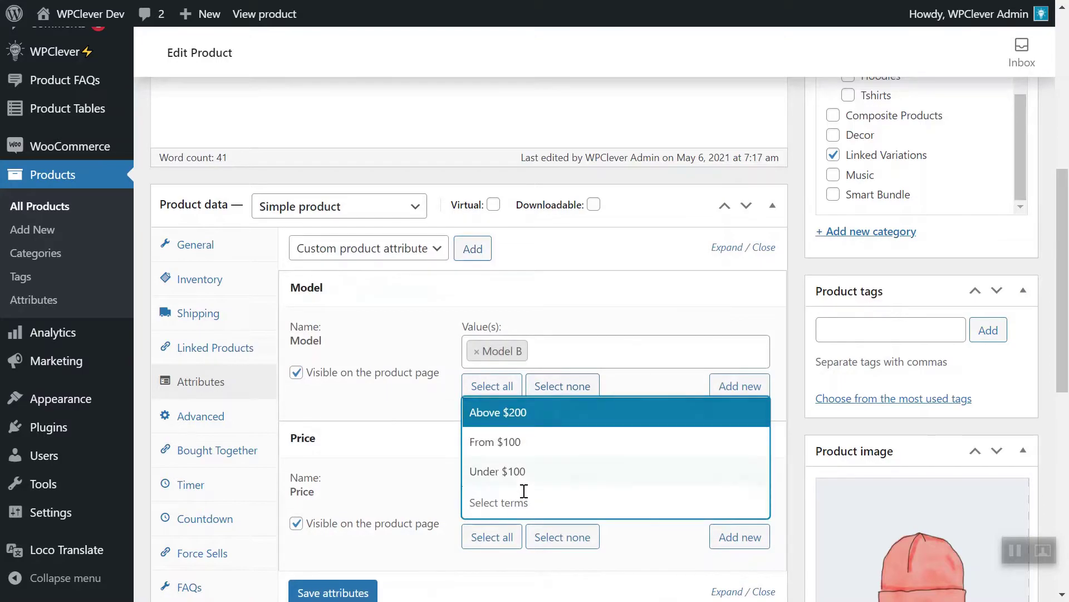
click(498, 442)
scroll(592, 461, down, 2)
click(349, 508)
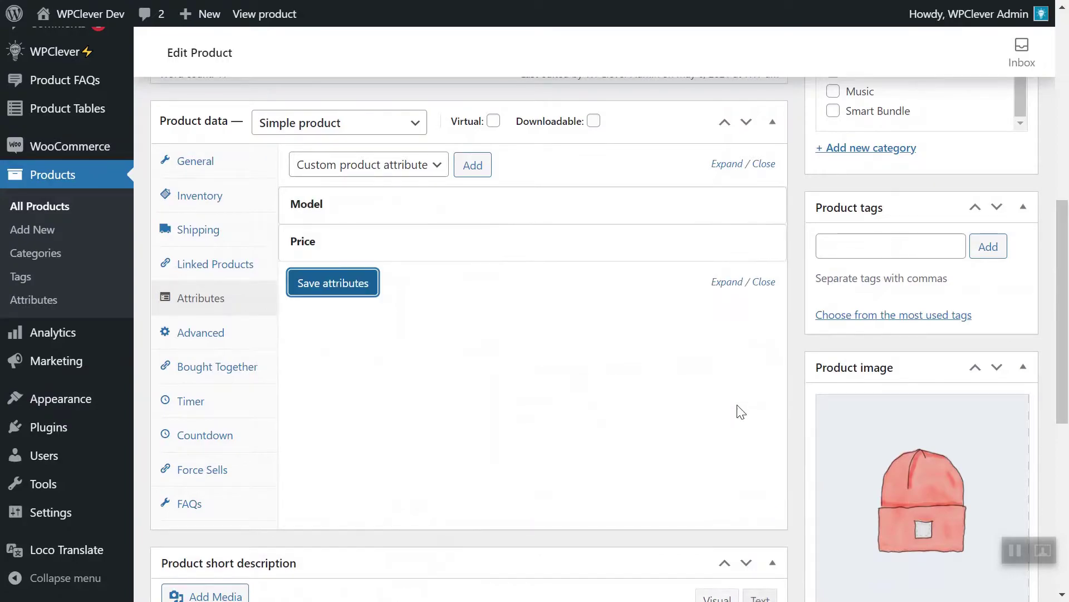
scroll(863, 328, up, 6)
click(987, 211)
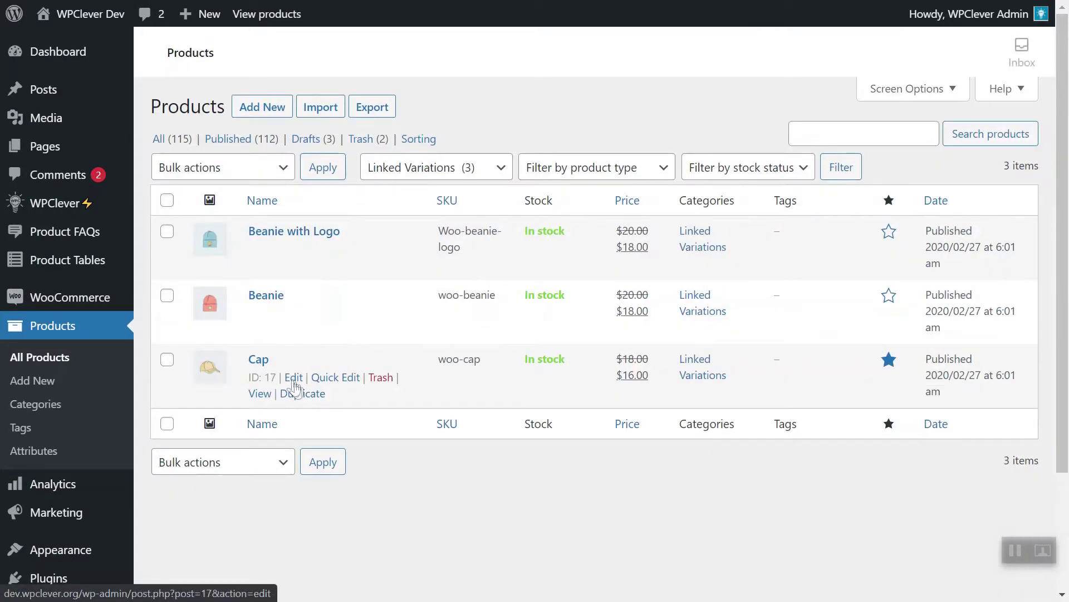
Step: Open the Cap product for editing and add the Model attribute with the term Model C
key(Return)
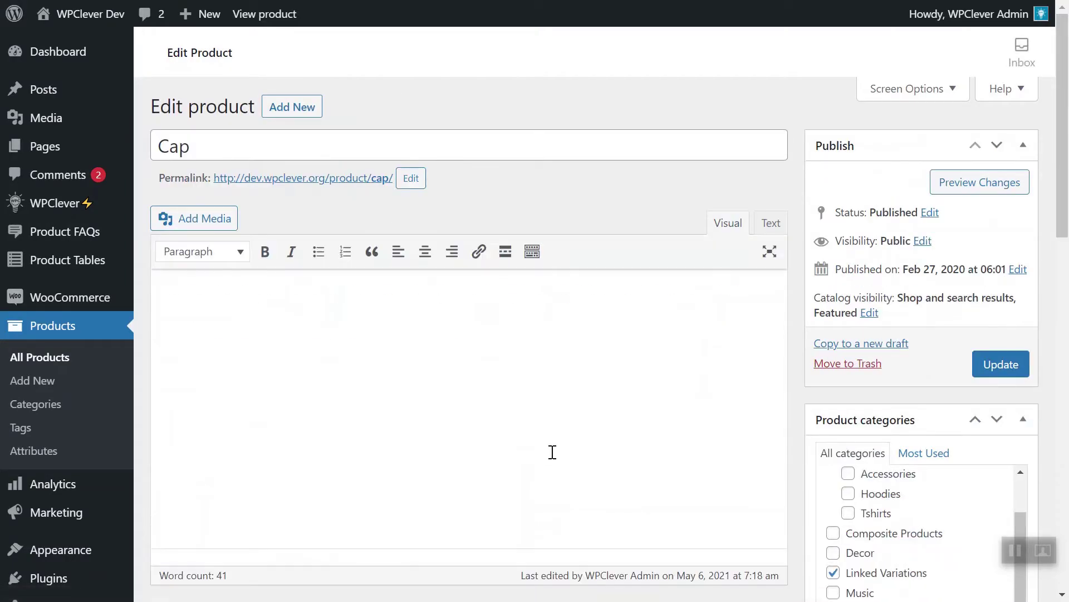
scroll(553, 451, down, 7)
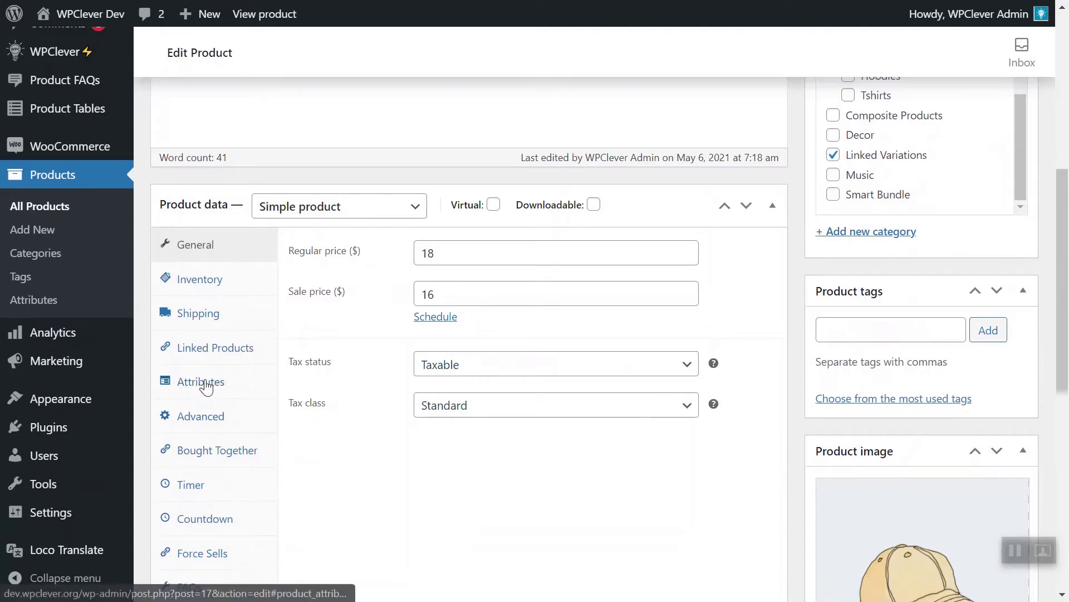
click(231, 379)
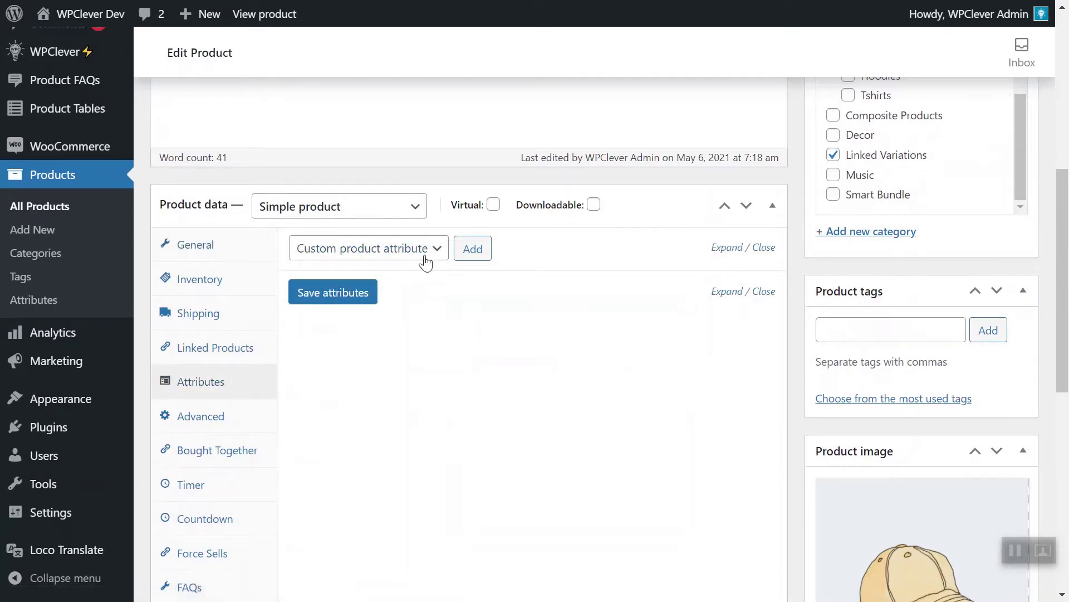
click(425, 254)
click(335, 351)
click(473, 249)
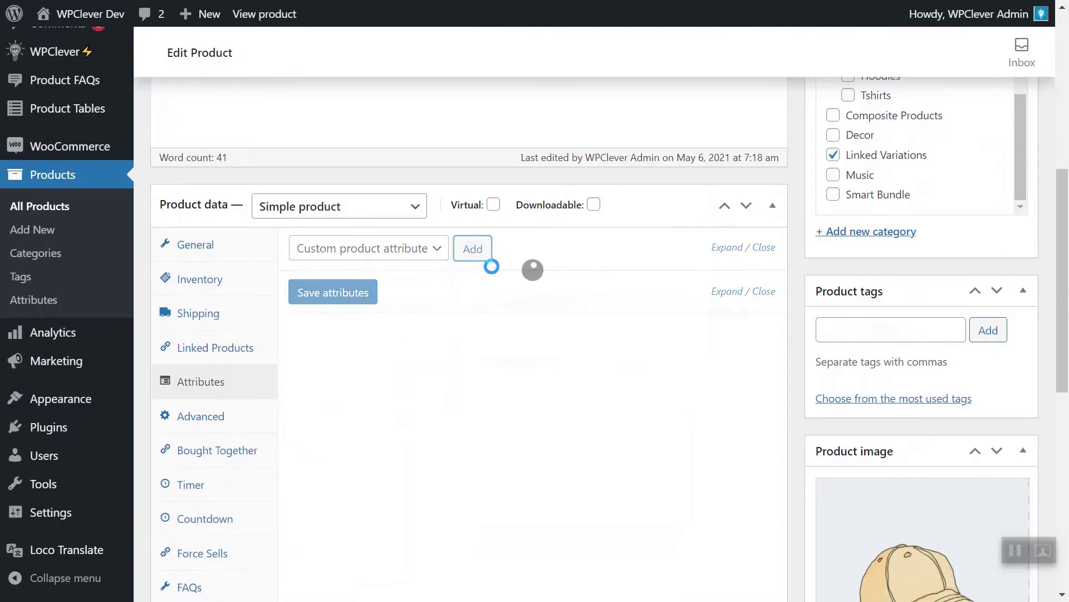
click(563, 351)
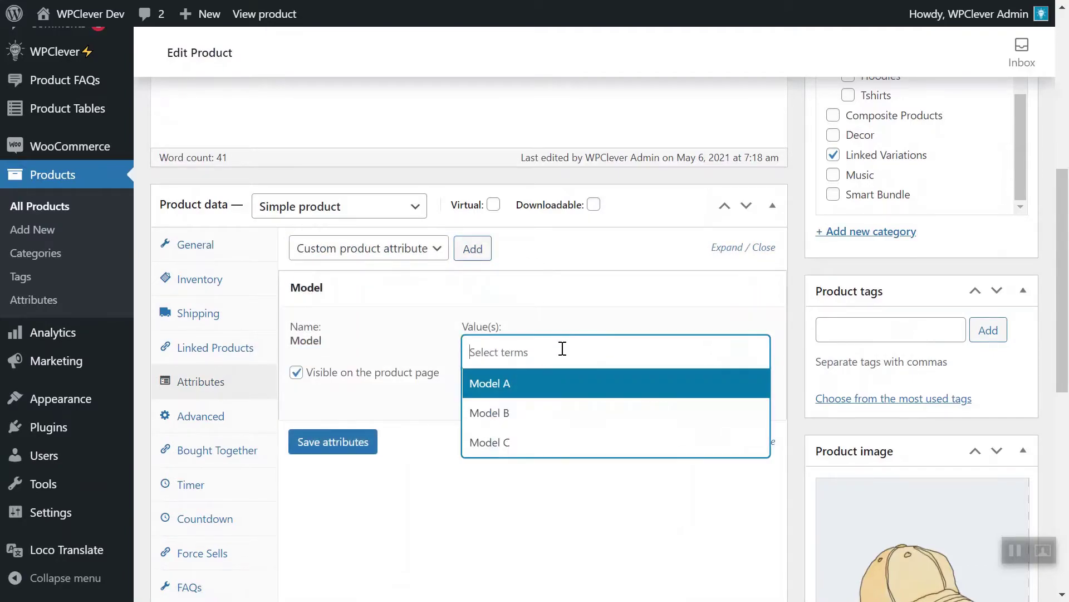
click(486, 443)
Step: Add the Price attribute with the term Above $200 to Cap and save the attributes
click(438, 249)
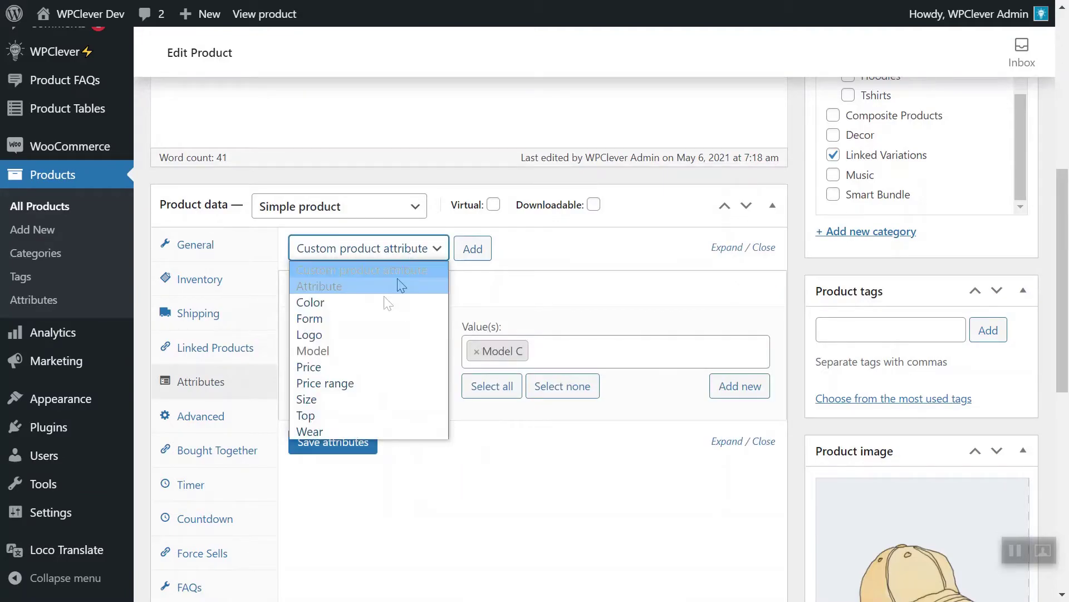
click(348, 363)
click(472, 249)
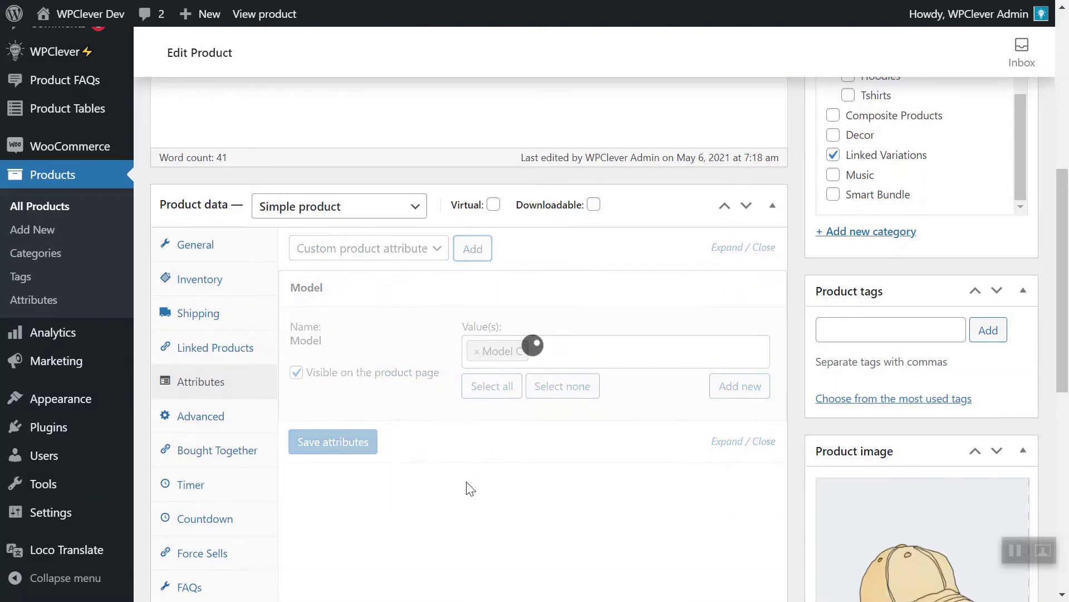
scroll(495, 478, down, 2)
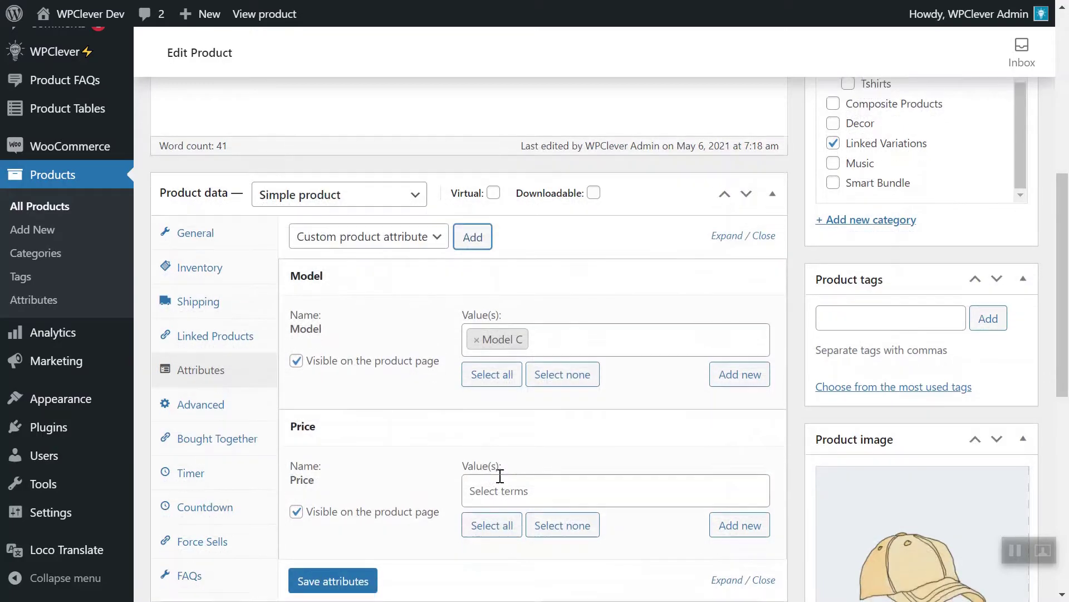
click(509, 416)
click(498, 450)
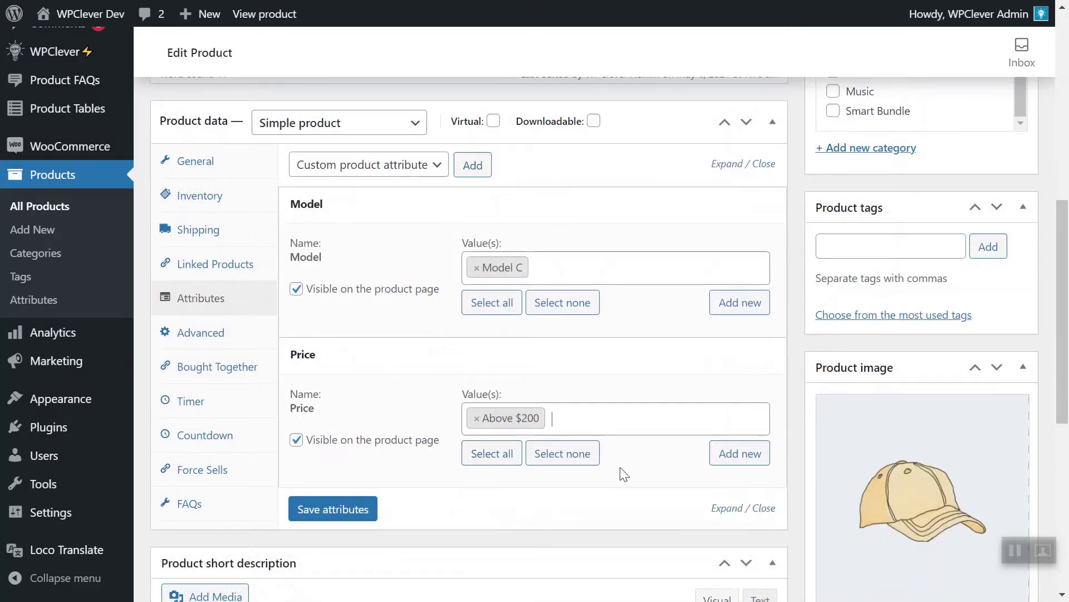
click(337, 512)
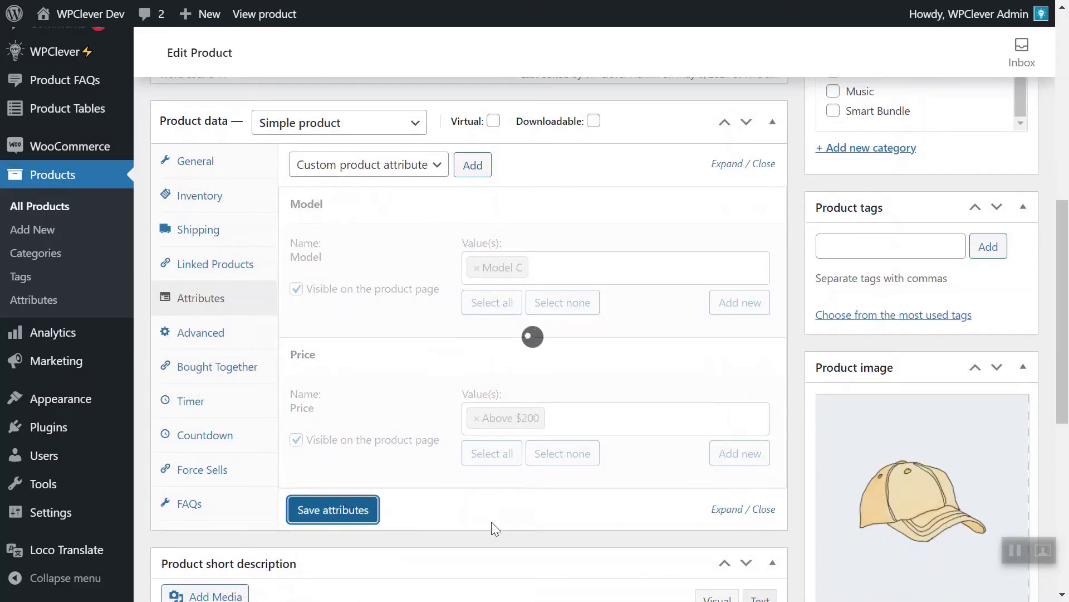
Step: Update the Cap product and look over its product page on the storefront
scroll(991, 295, up, 8)
click(1013, 290)
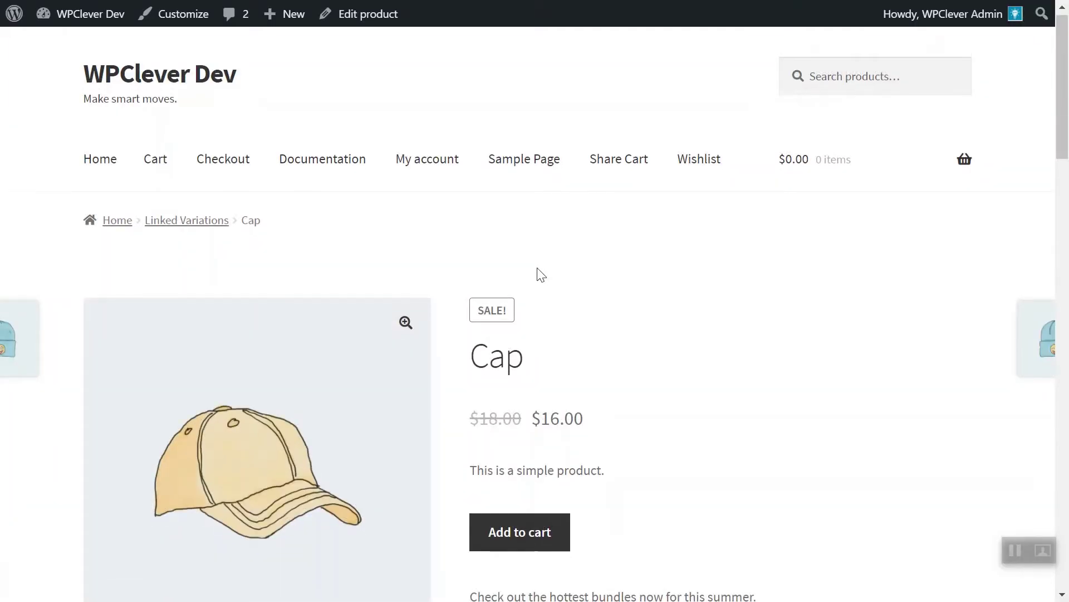
scroll(578, 342, down, 1)
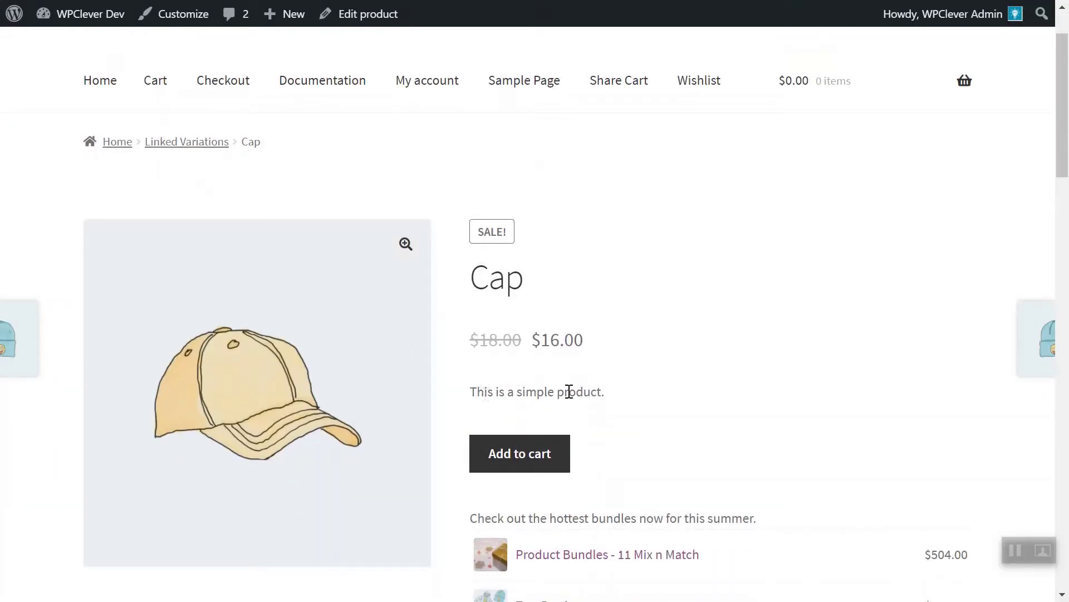
scroll(458, 225, up, 1)
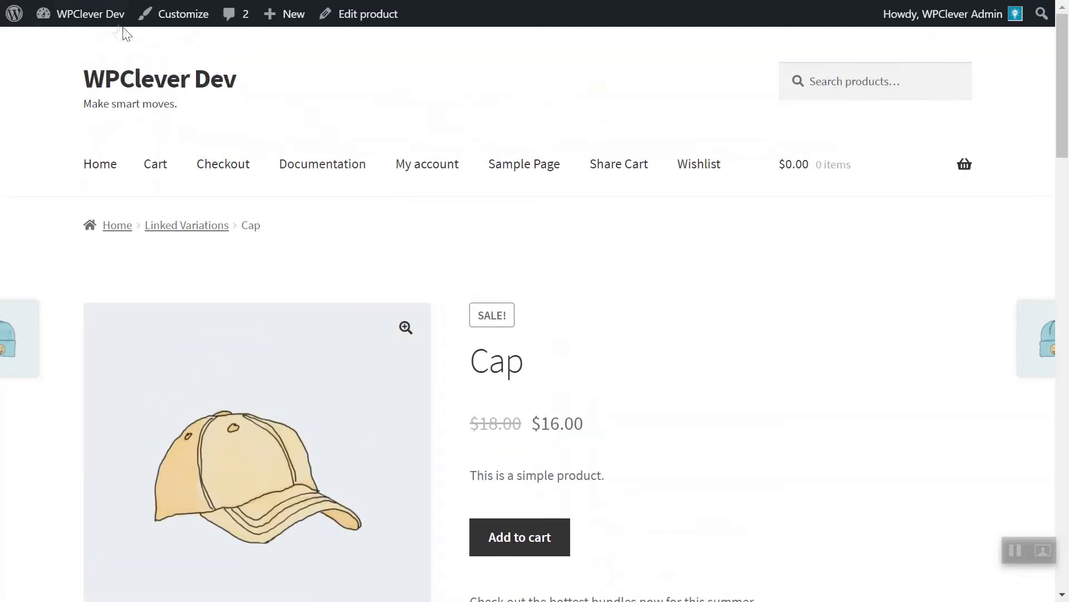
Step: Open the WPClever Linked Variation settings from the admin dashboard and add a new linked variation below the existing ones
mouse_move(94, 22)
click(60, 45)
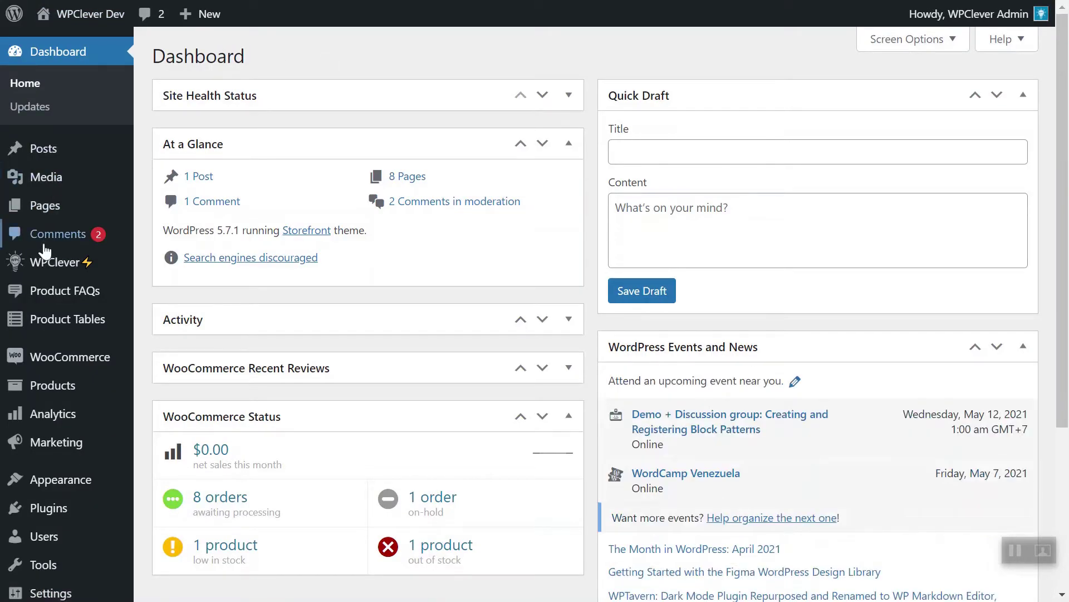
mouse_move(46, 262)
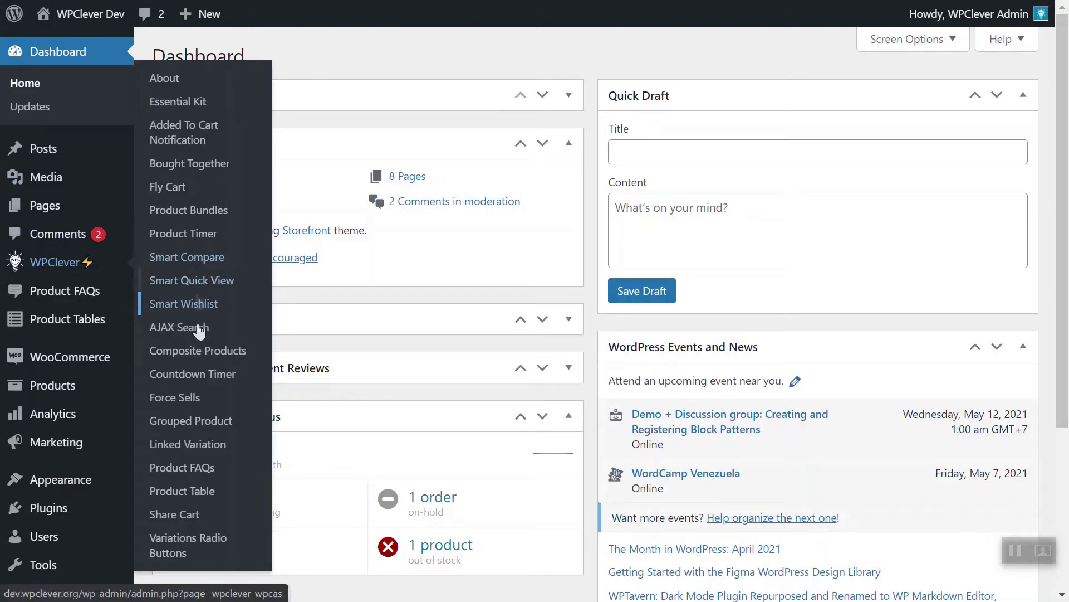
click(176, 449)
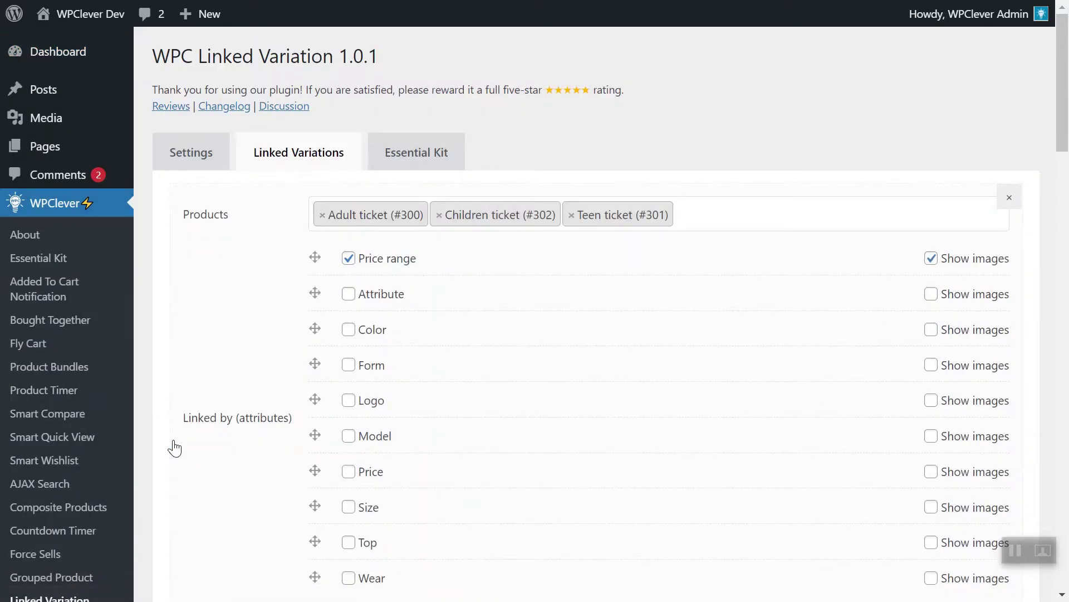
scroll(595, 210, down, 7)
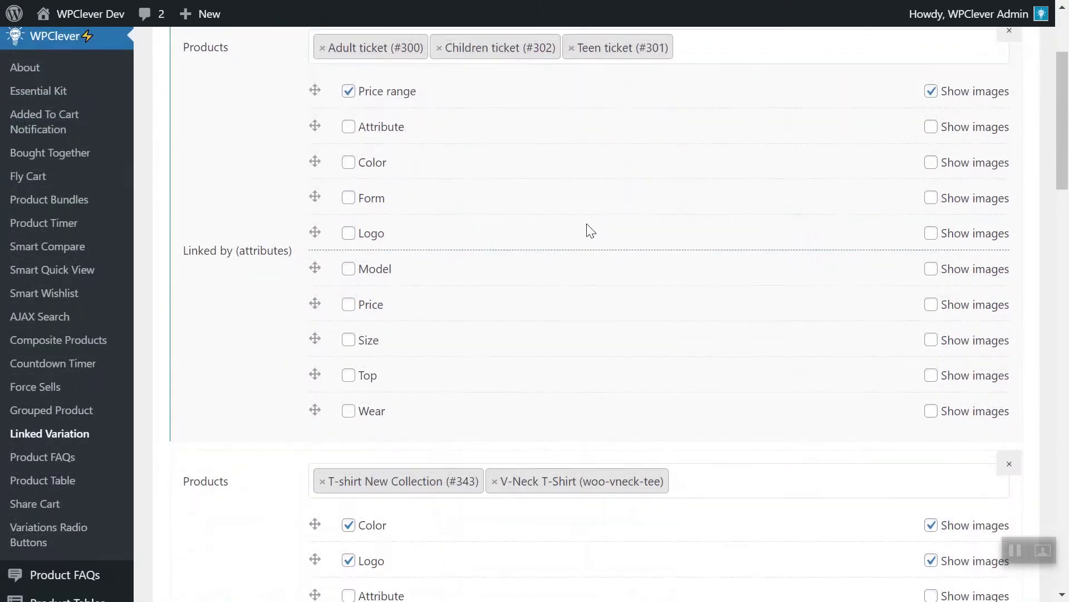
scroll(594, 253, down, 20)
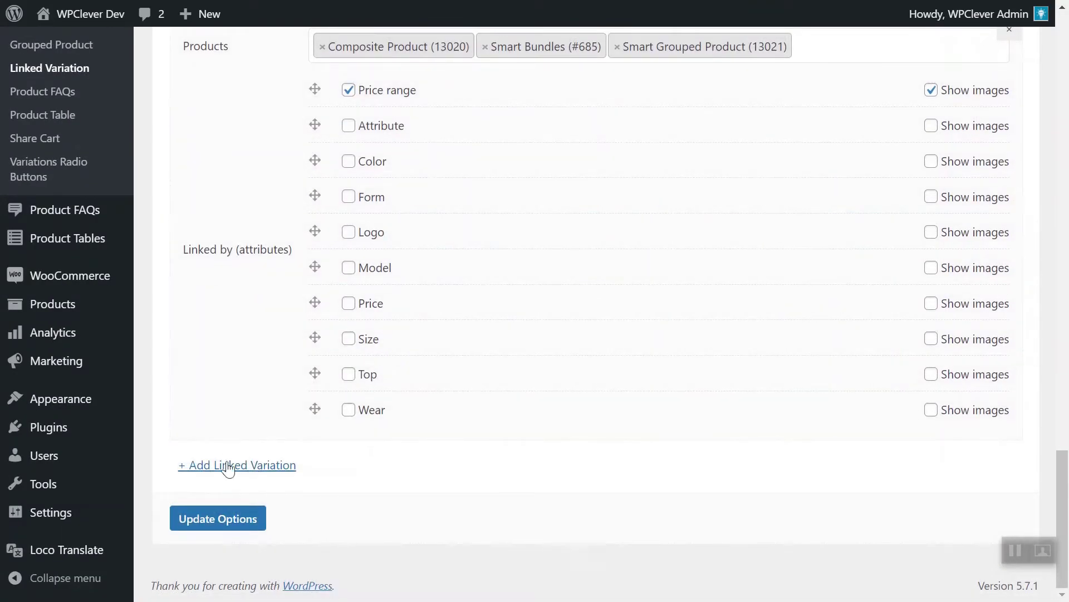
click(228, 467)
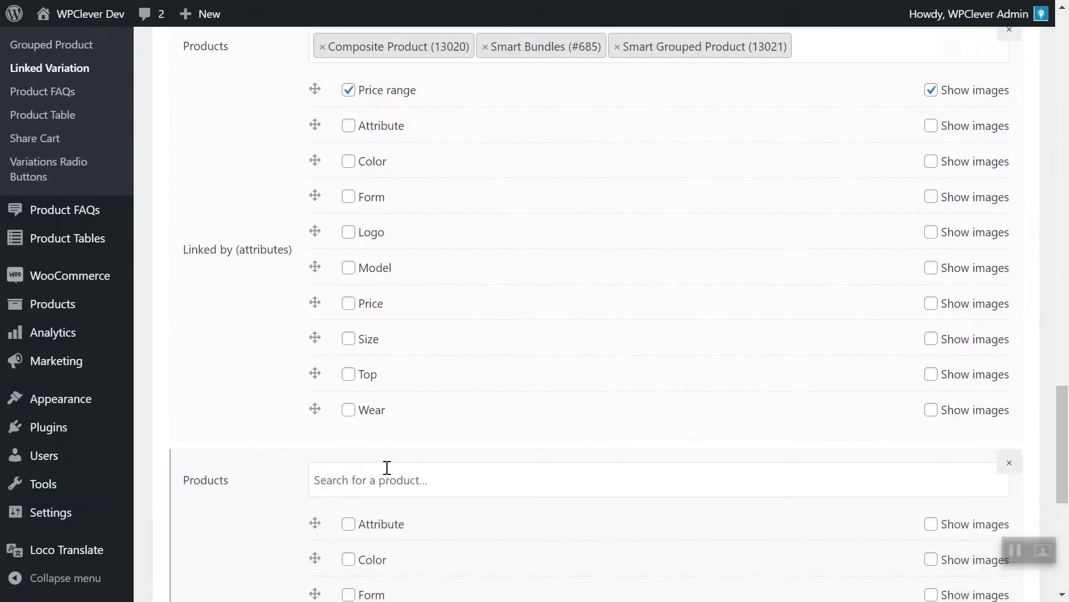
Step: Add the products Beanie, Beanie with Logo and Cap to the new linked variation
click(387, 467)
text(bea)
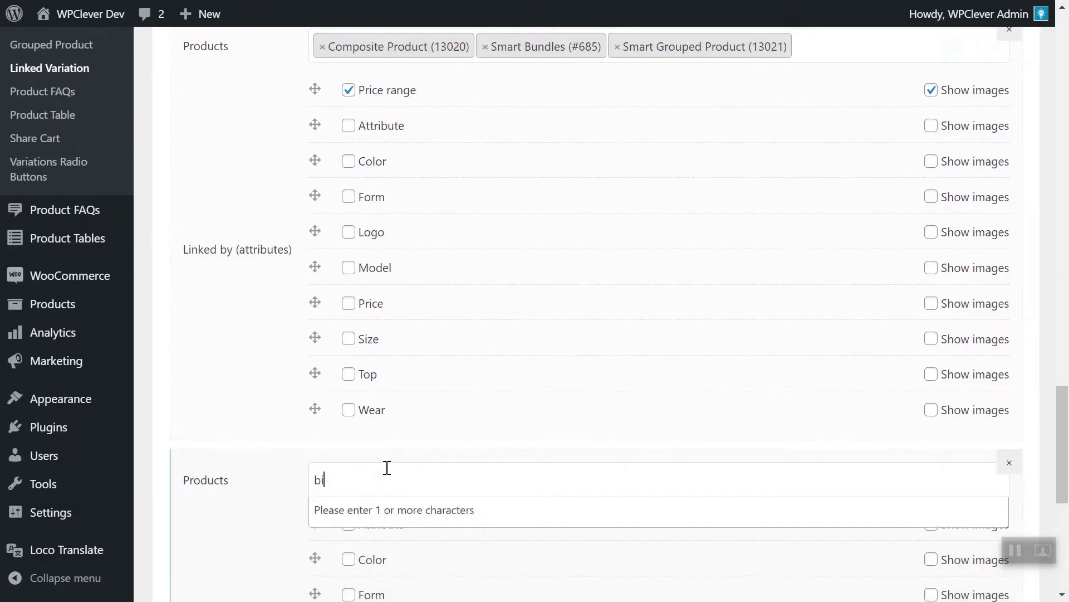
key(BackSpace)
text(an)
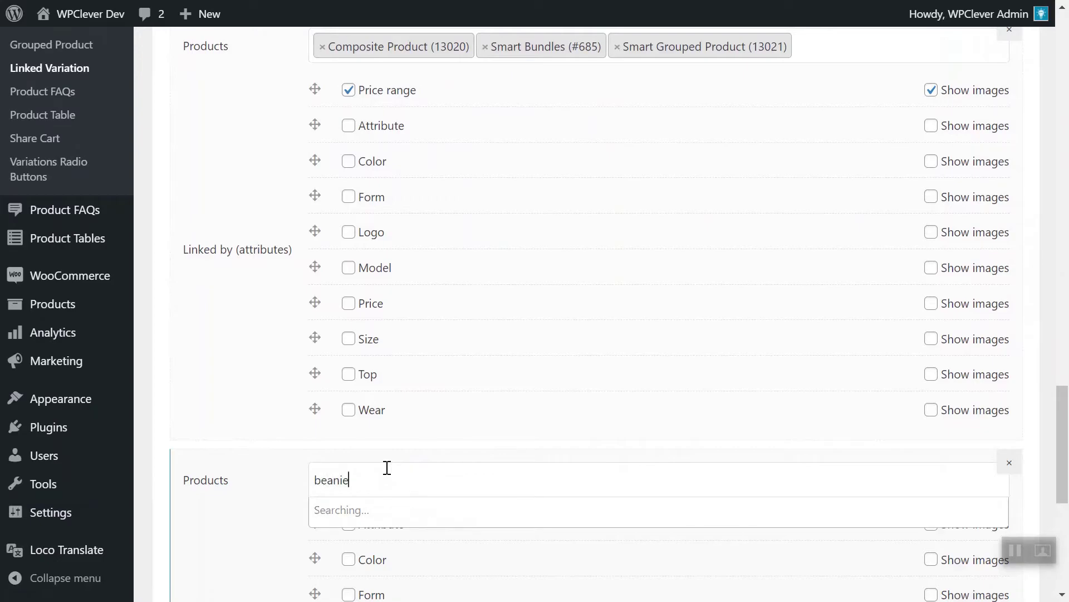
text(ie)
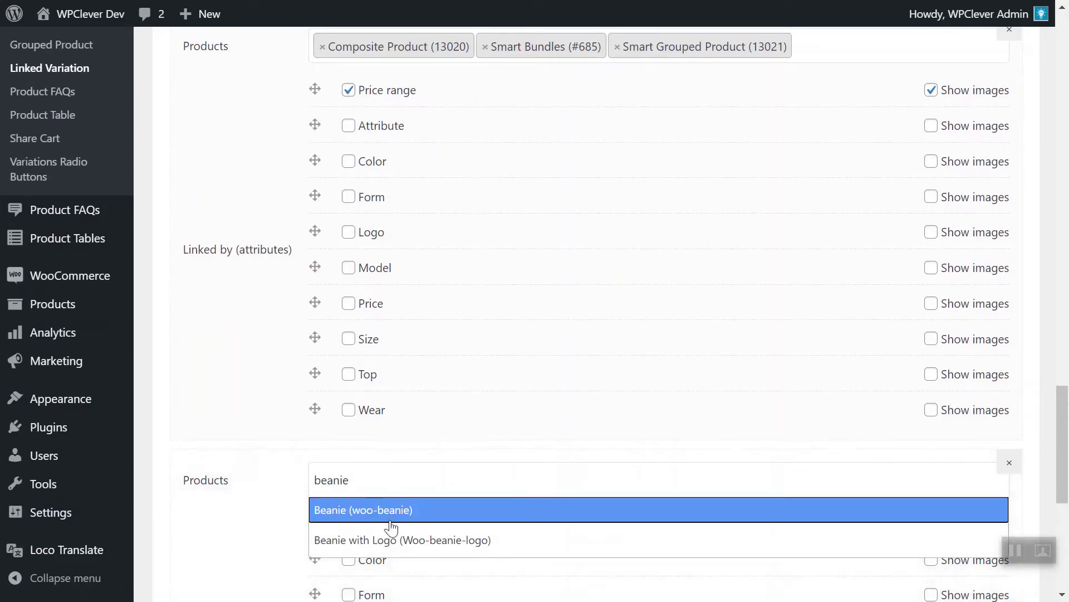
click(392, 511)
text(beani)
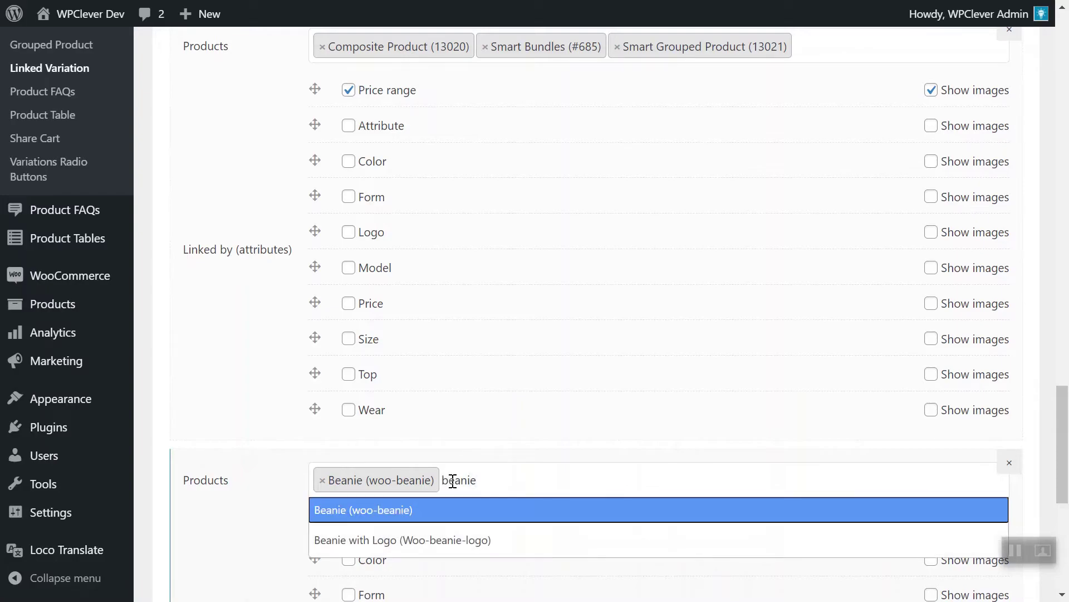
click(449, 539)
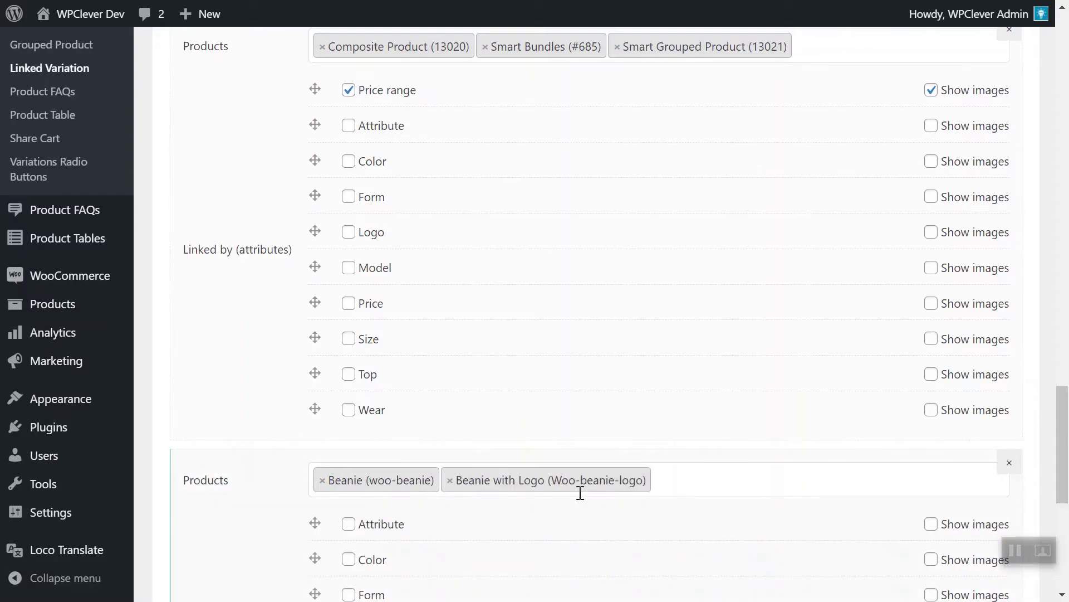
text(cap)
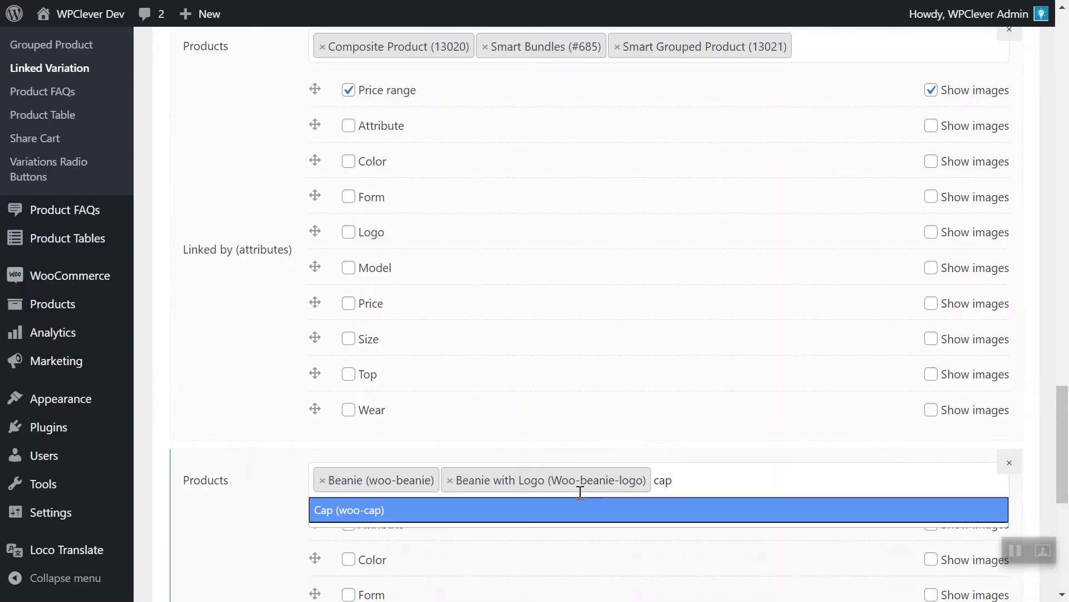
click(559, 509)
Step: Link the three products by Model with images shown and by Price without images, and save the options
scroll(587, 493, down, 4)
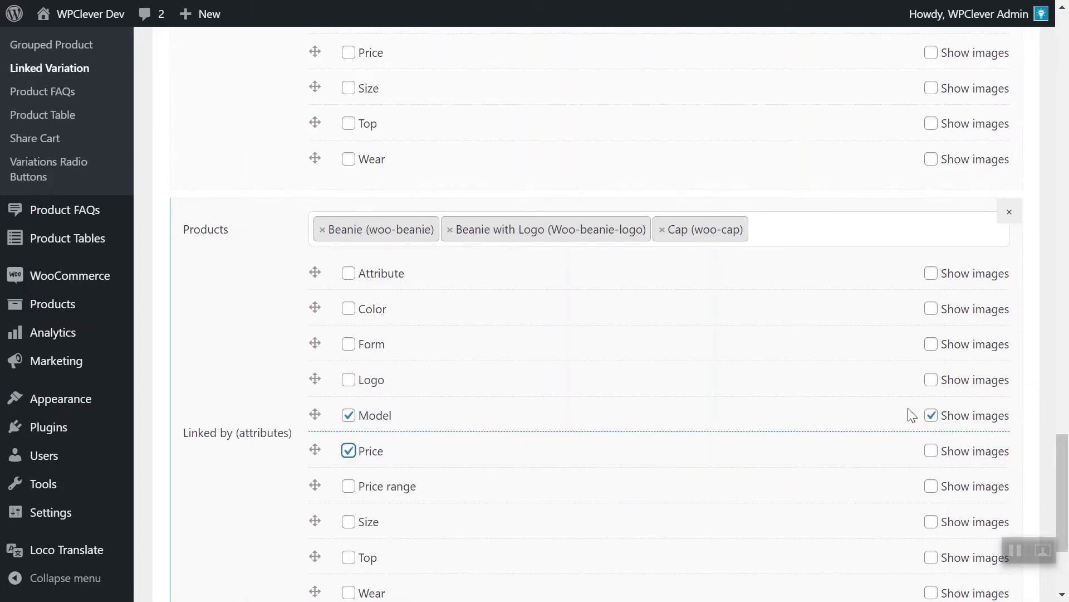
scroll(525, 453, down, 3)
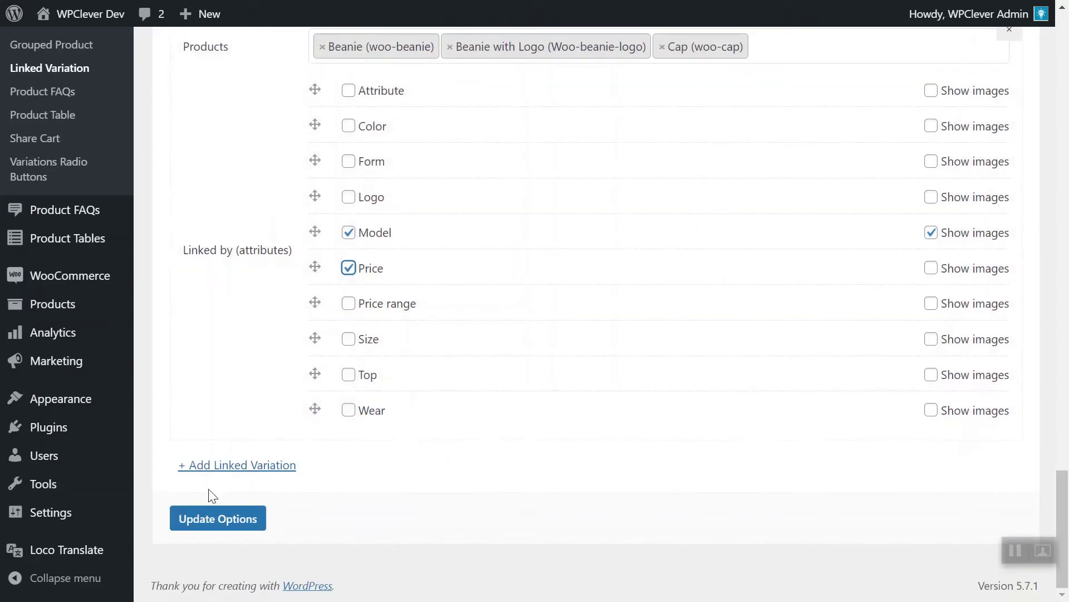
click(221, 522)
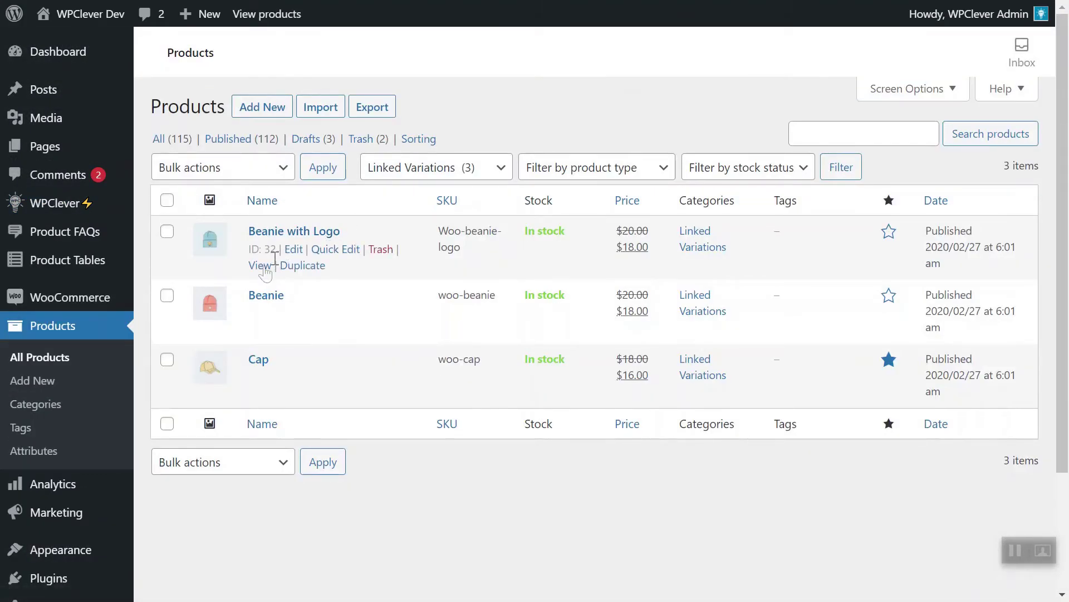
Step: View Beanie with Logo on the storefront and test switching between the linked products through the Model and Price options
click(260, 265)
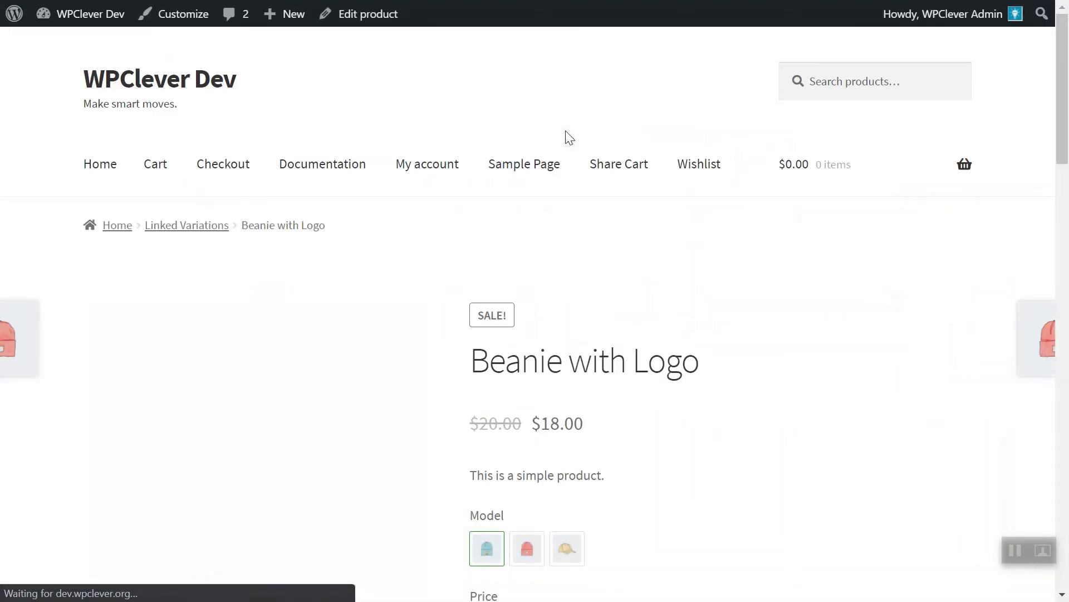
scroll(676, 270, down, 3)
scroll(698, 263, down, 1)
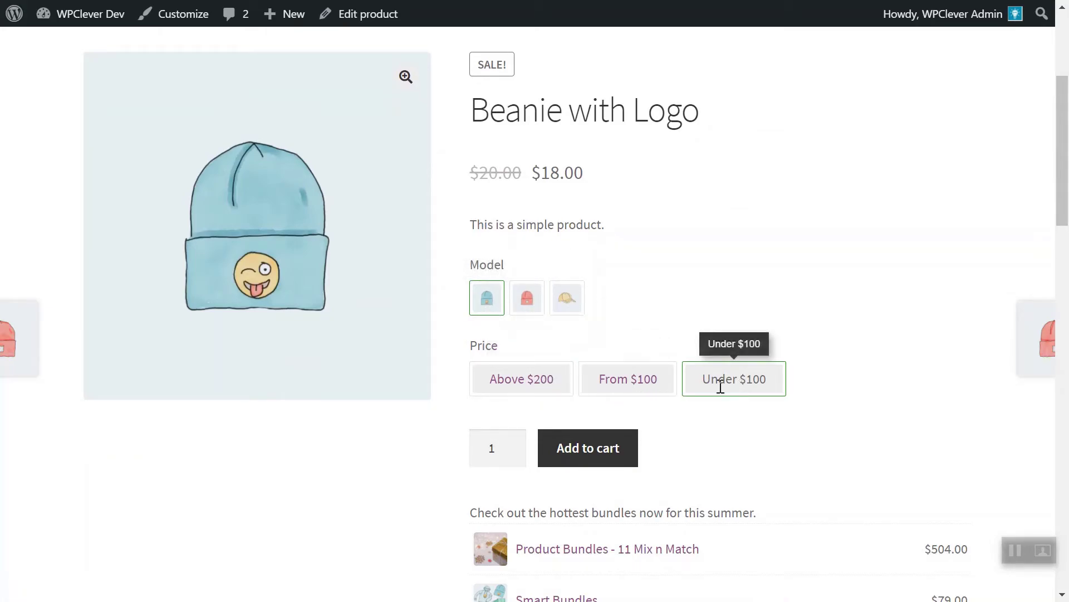
click(548, 377)
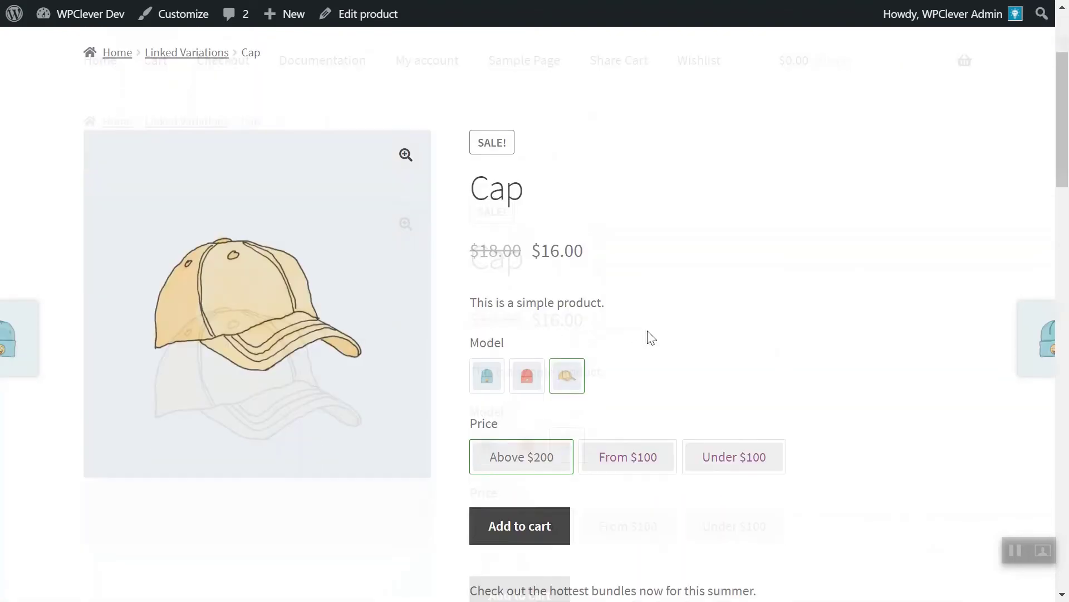
click(527, 304)
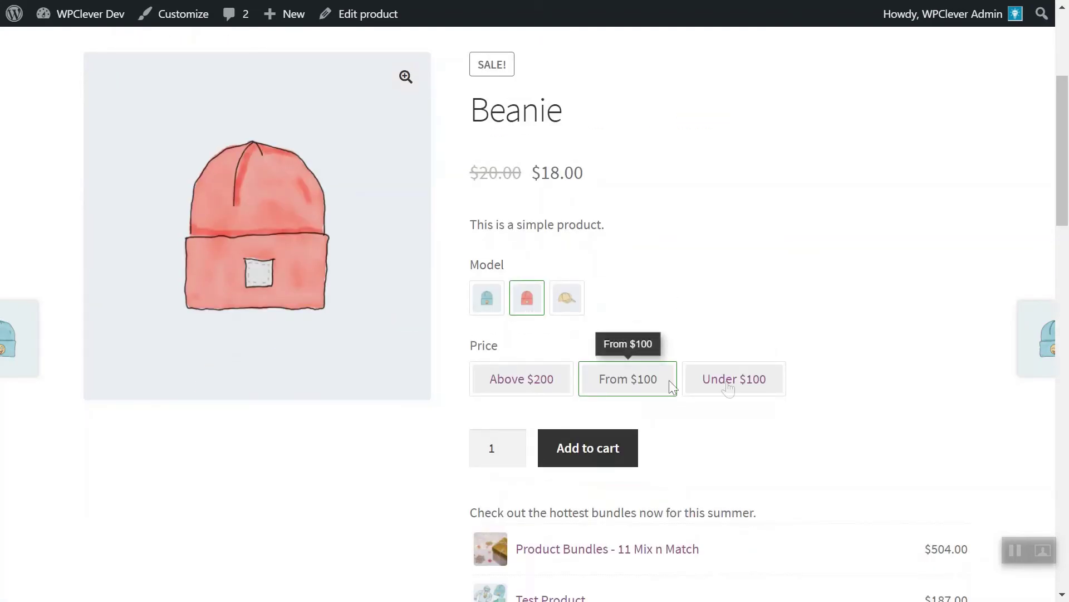
click(733, 387)
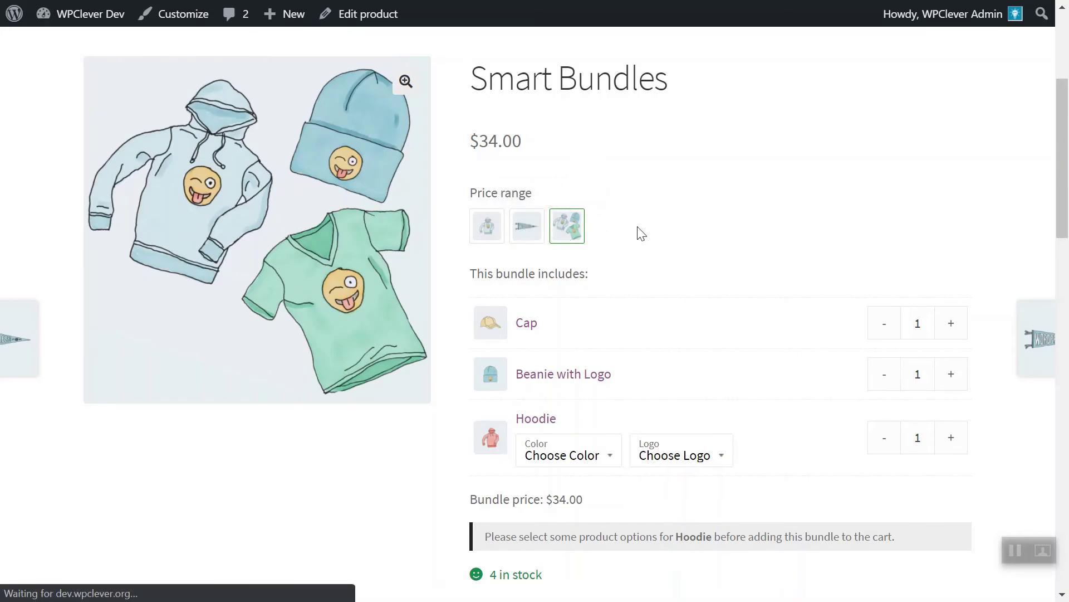
Step: Try the image-based Price range links on the Smart product pages and New Hoodie's Form link, examining the Hoodie quick view
scroll(635, 233, down, 5)
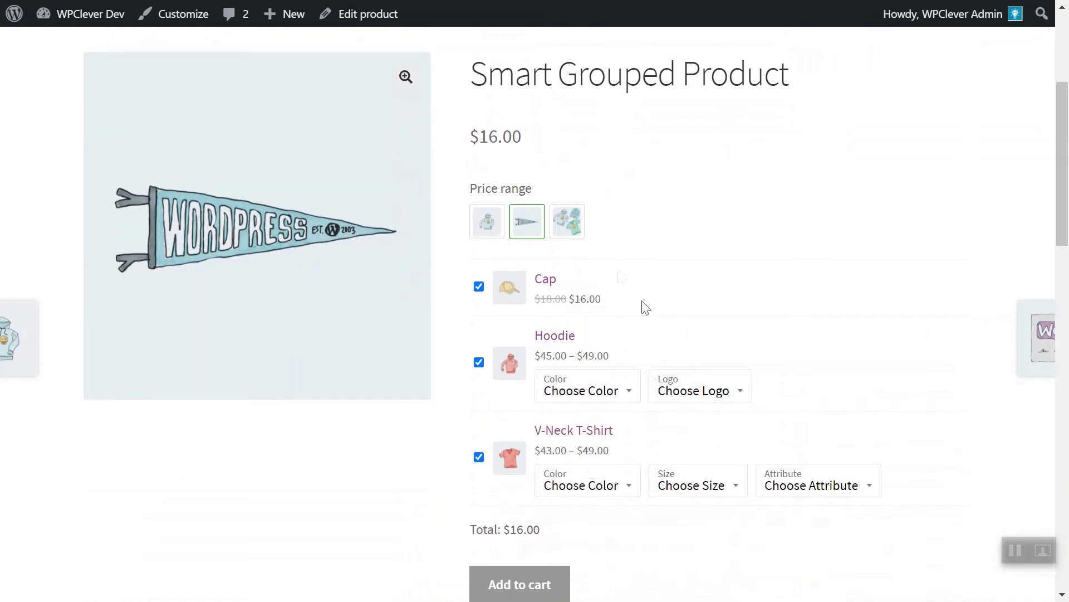
click(489, 221)
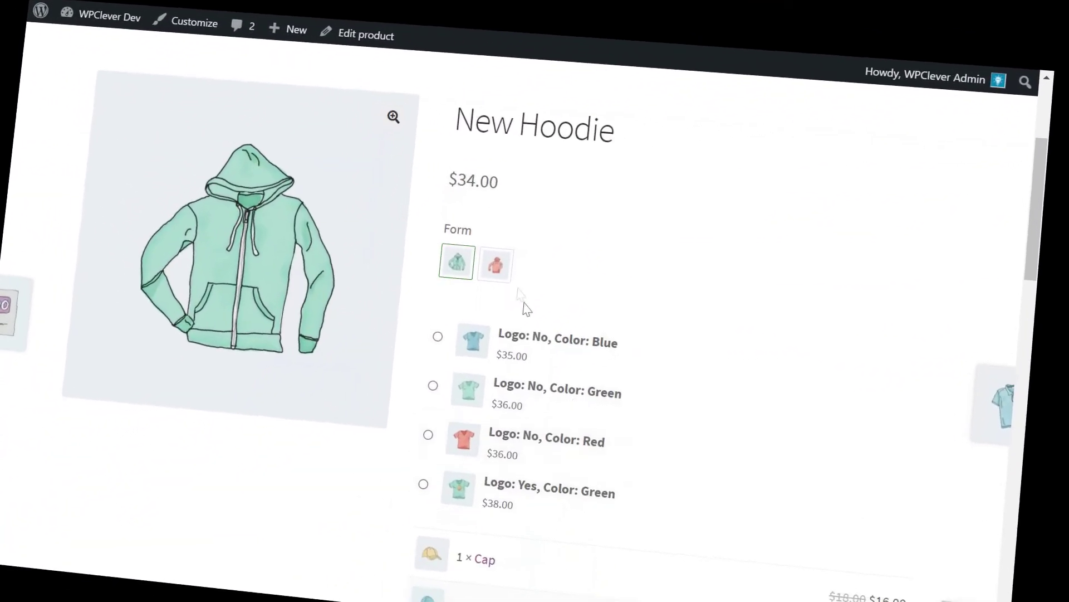
click(495, 264)
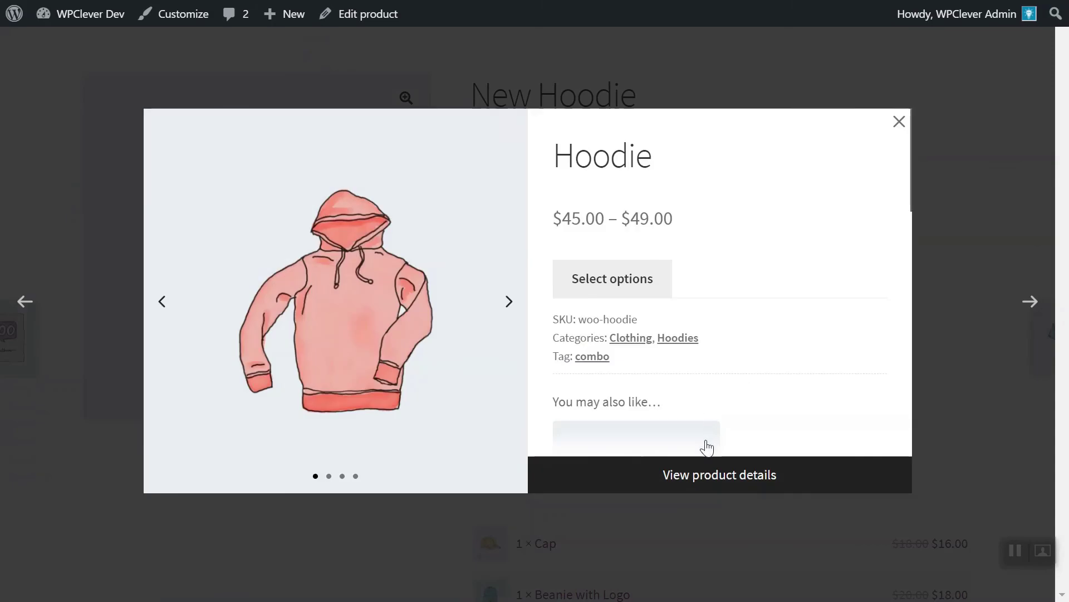
scroll(703, 418, down, 2)
scroll(702, 426, down, 1)
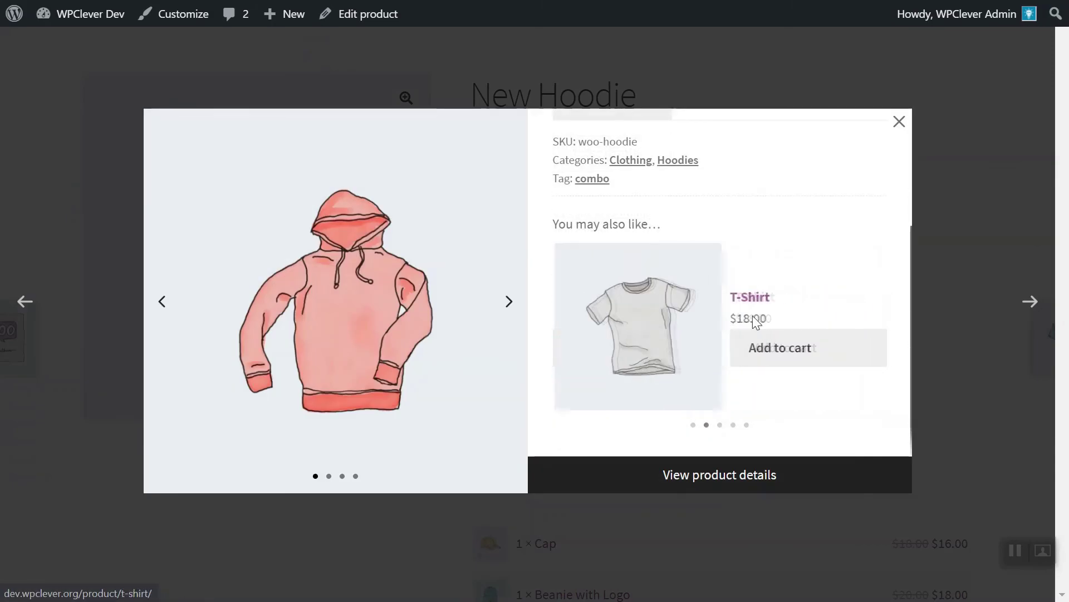